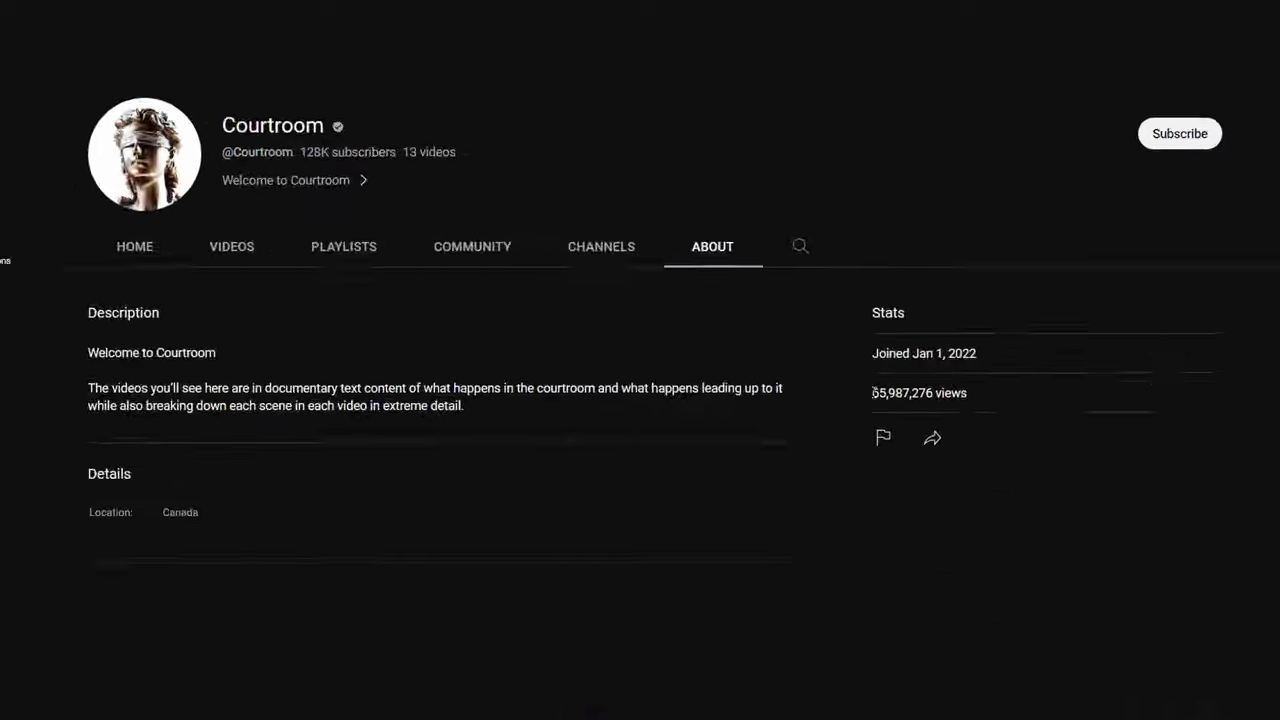
Highlight the total view counts on the Courtroom and fern About pages (fern: 13,814,117).
left_click_drag(871, 466, 986, 466)
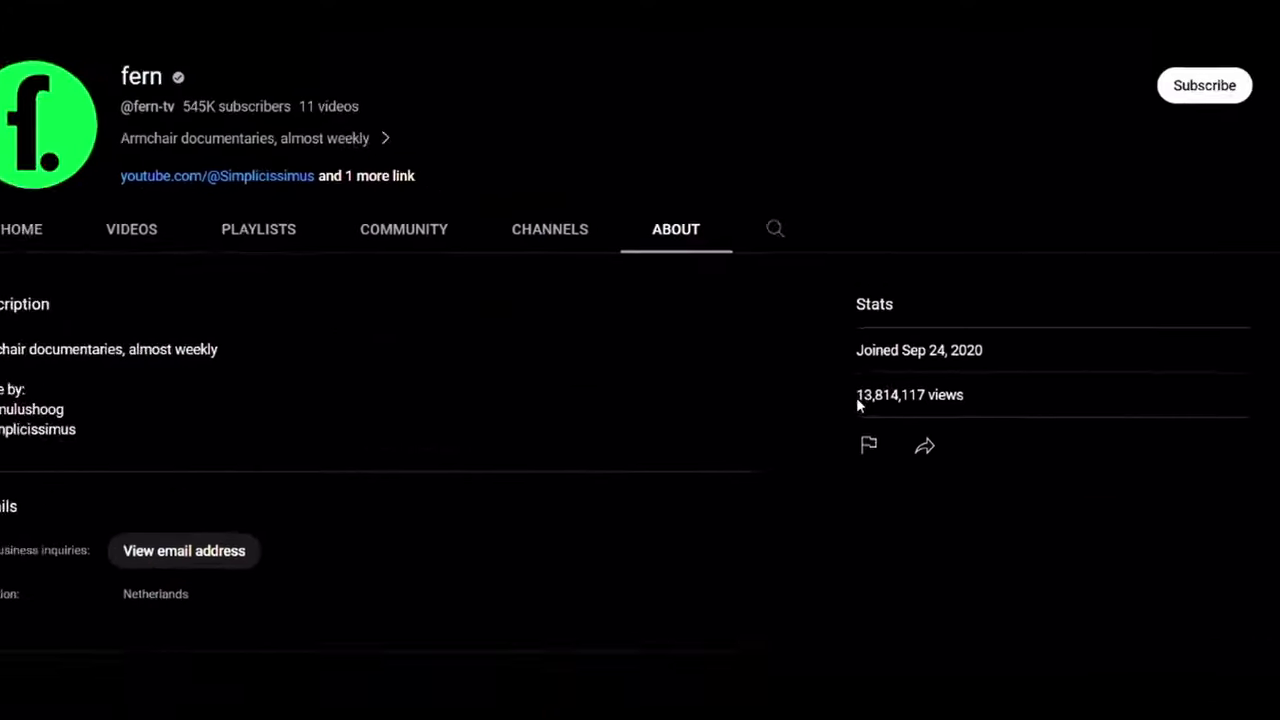
left_click_drag(823, 403, 971, 420)
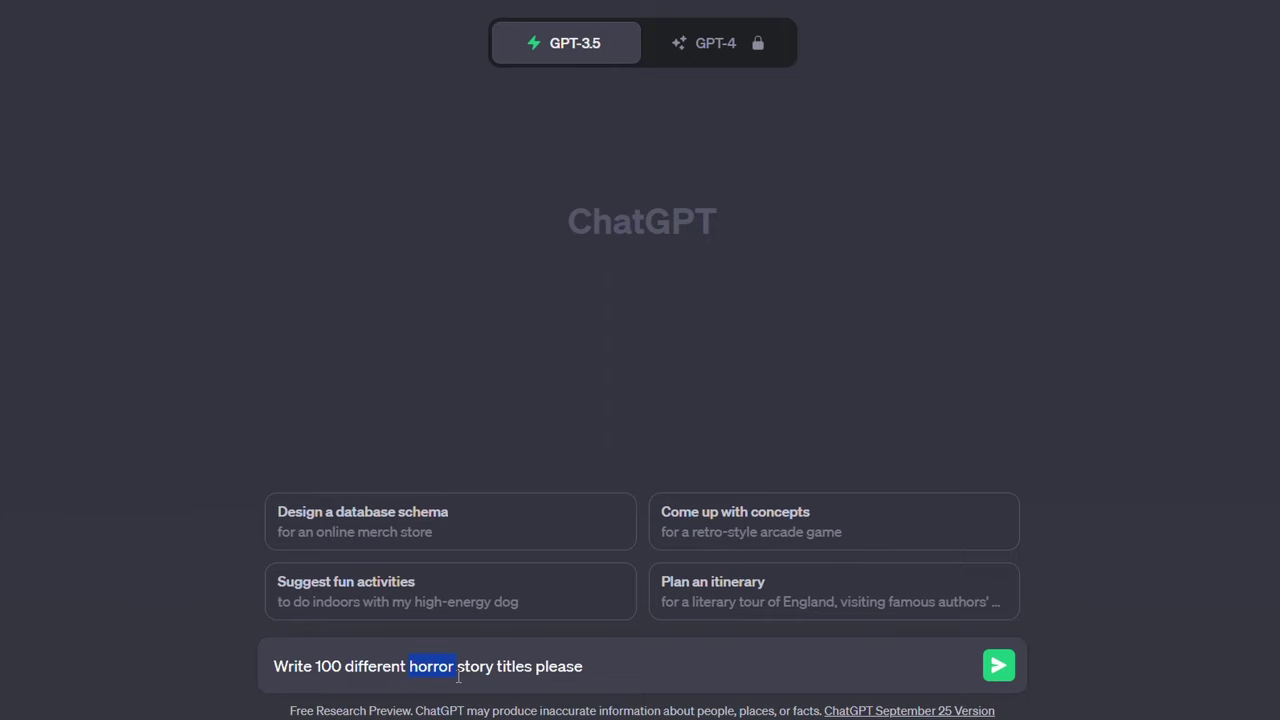
Get 100 horror titles, the Hollow Manor story and an image description, pasting them into Story 1.
key("Return")
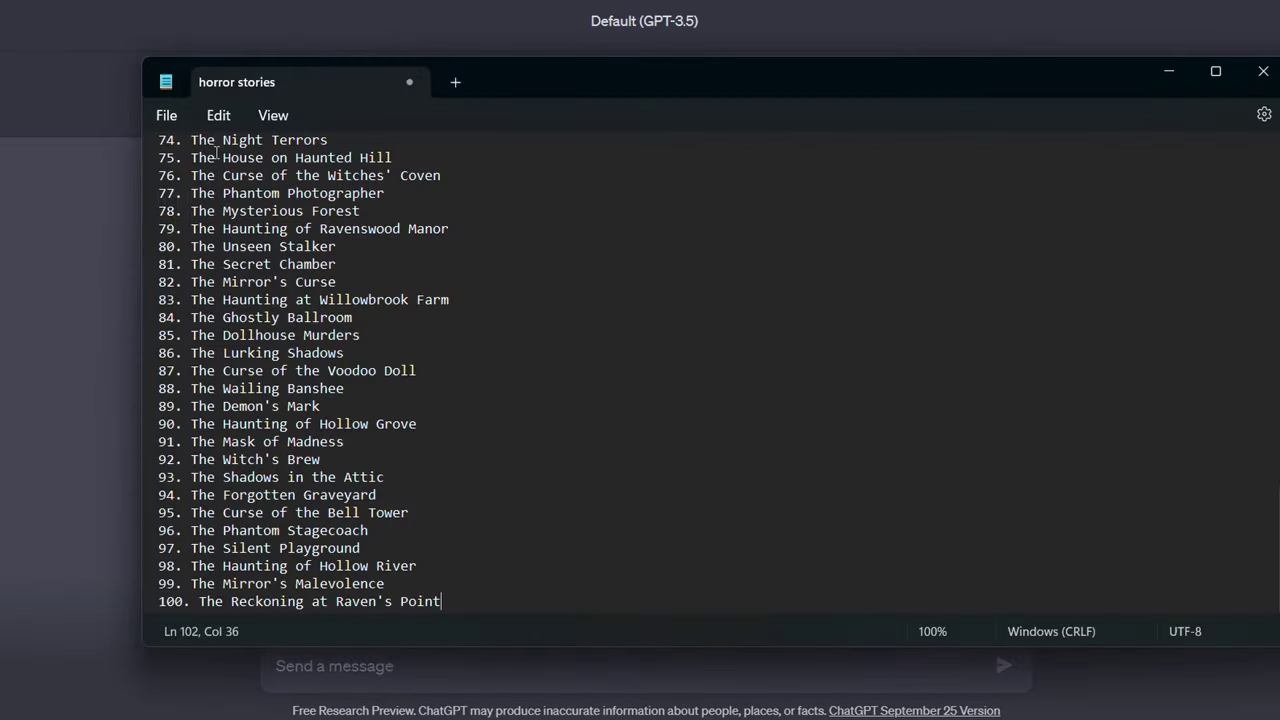
scroll(1243, 165, "up", 20)
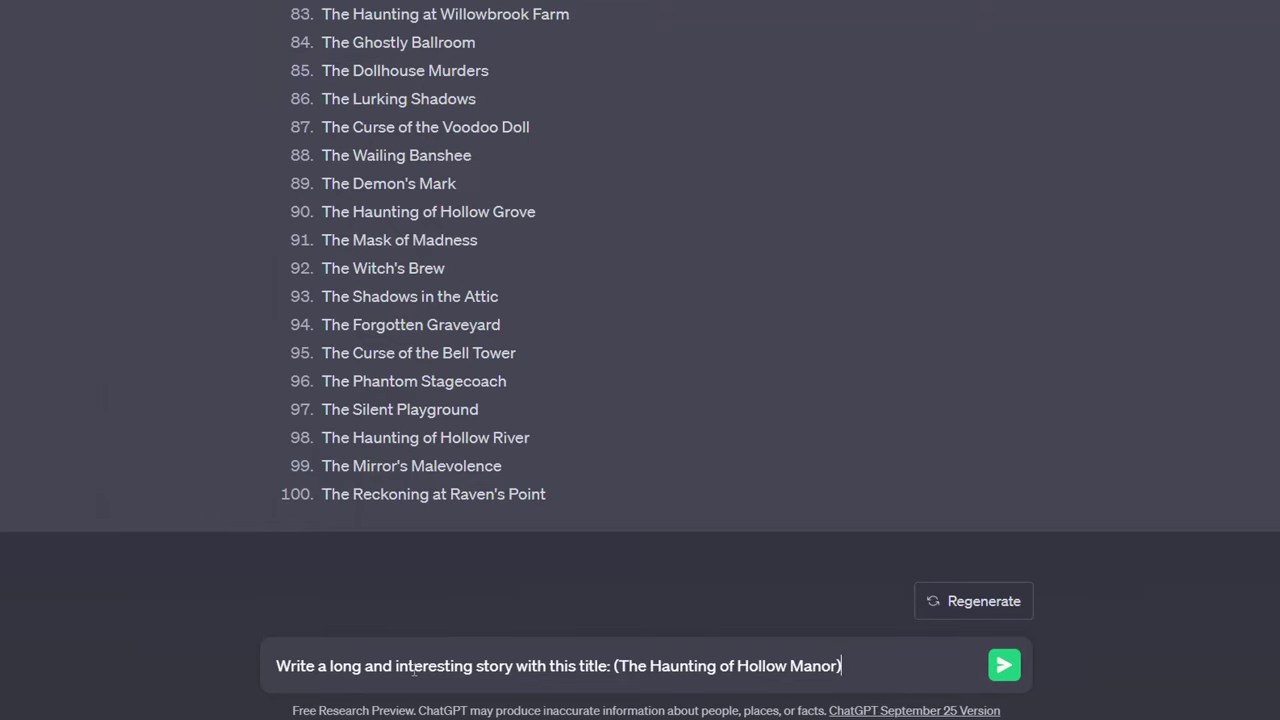
key("Return")
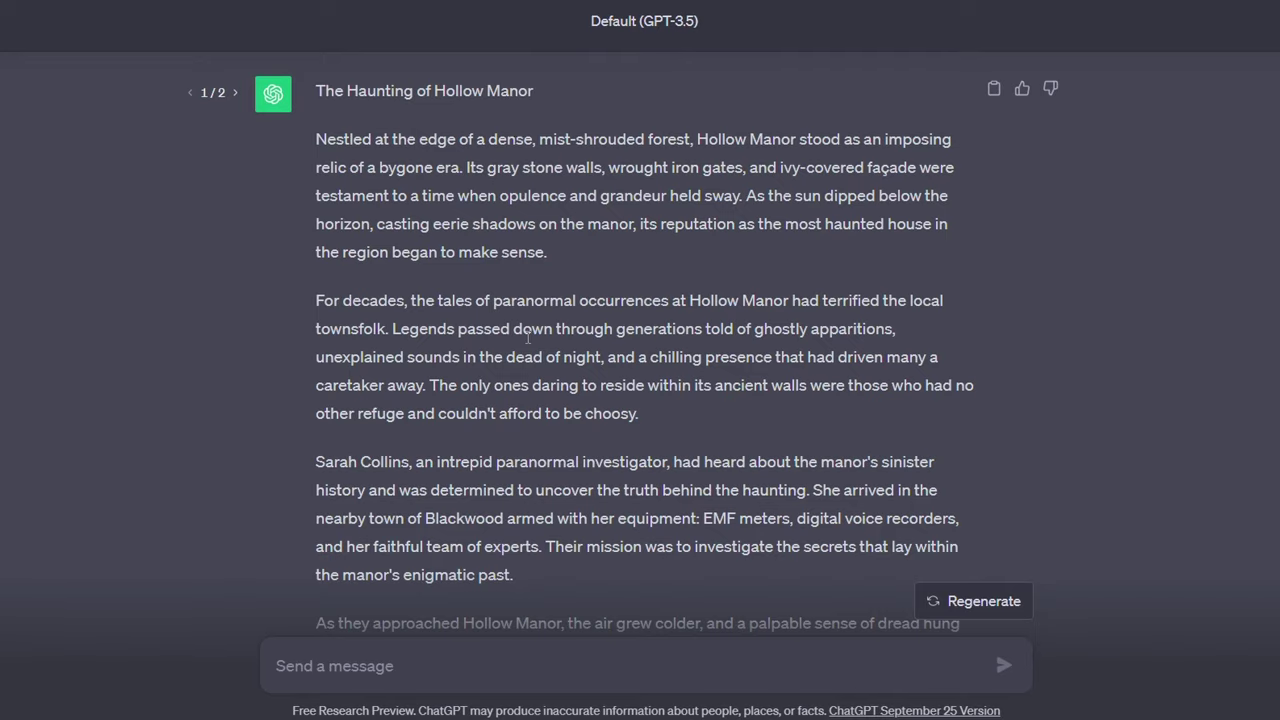
scroll(580, 500, "down", 1)
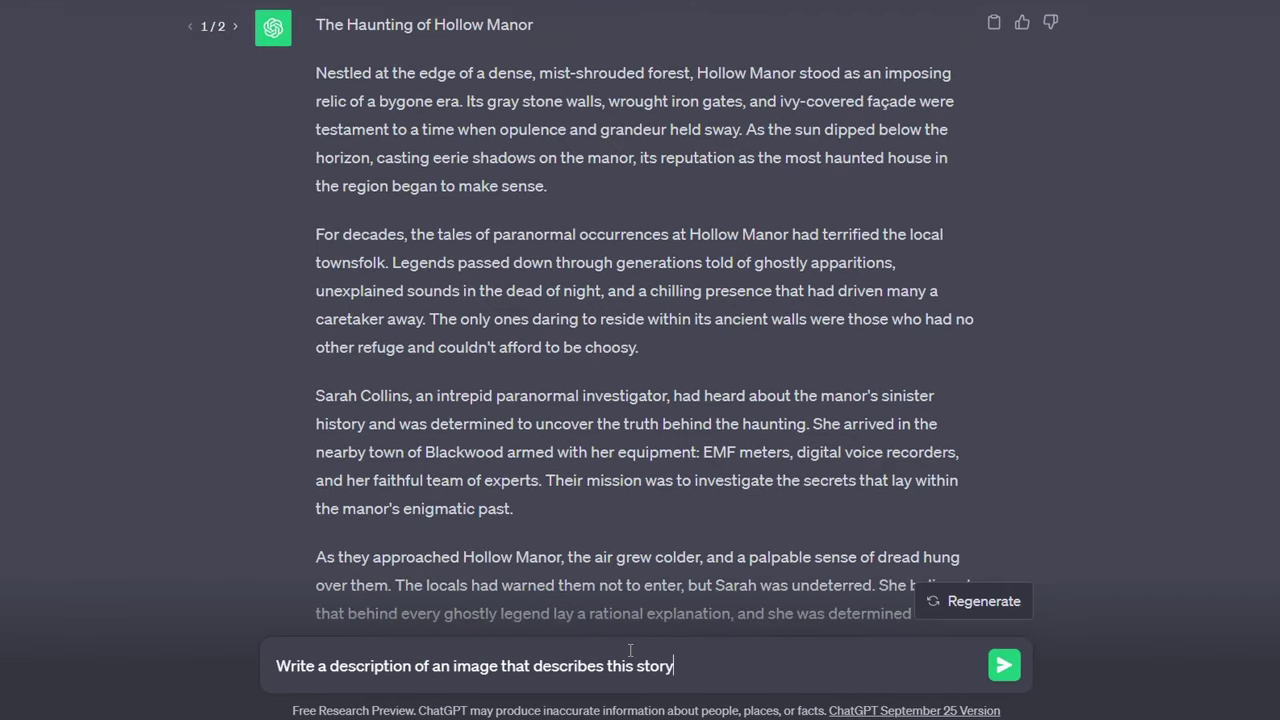
key("Return")
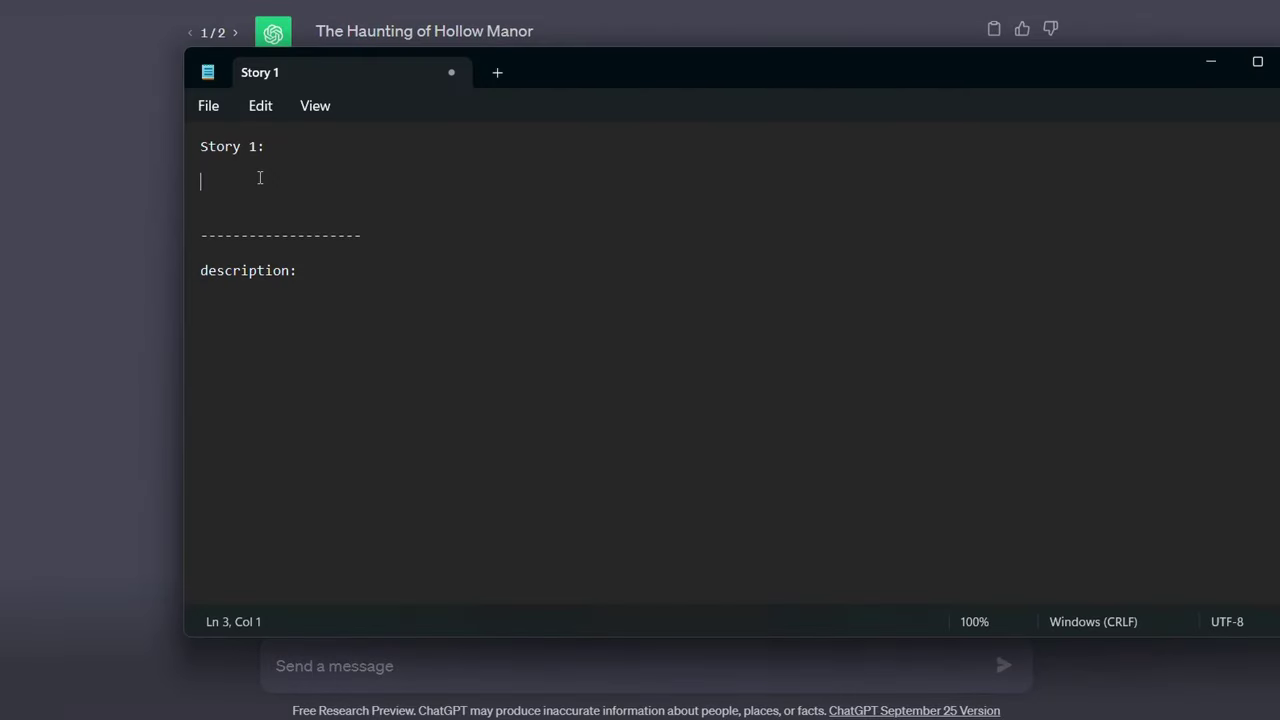
key("ctrl+v")
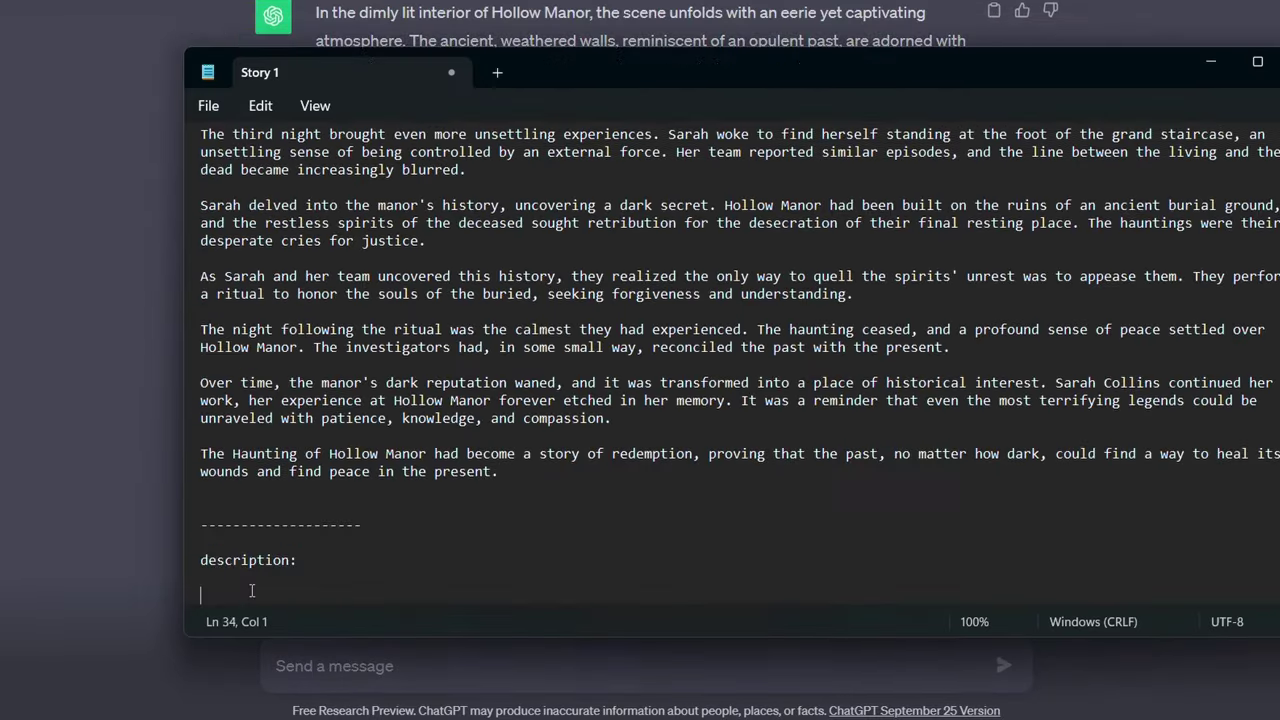
key("ctrl+v")
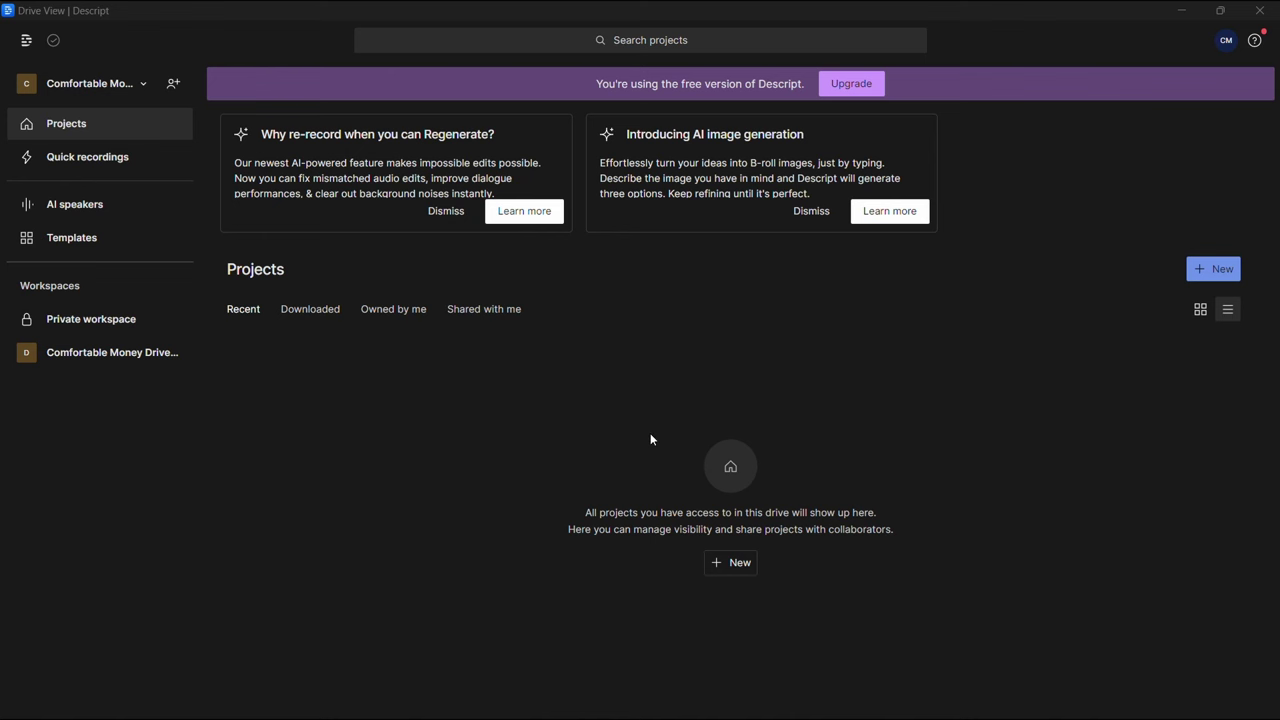
Compare Descript's plans, viewing Creator at $15.00/month, and close without upgrading.
left_click(849, 85)
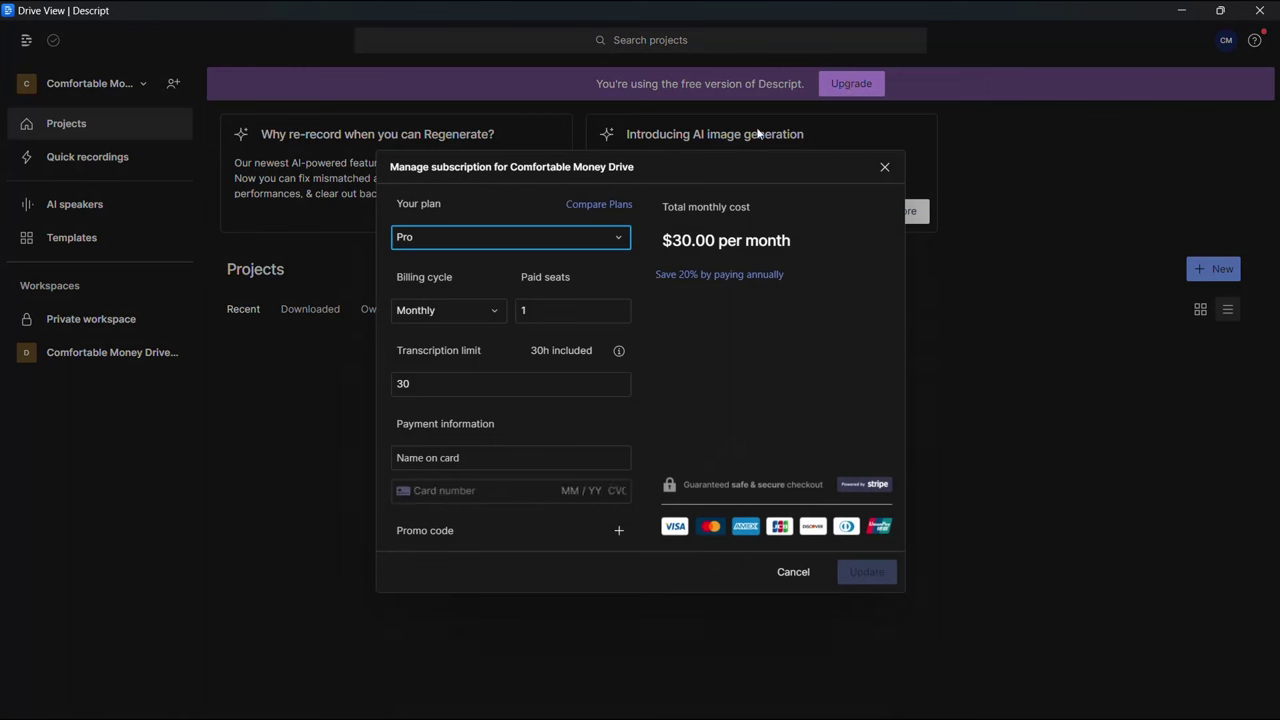
left_click(607, 237)
left_click(565, 300)
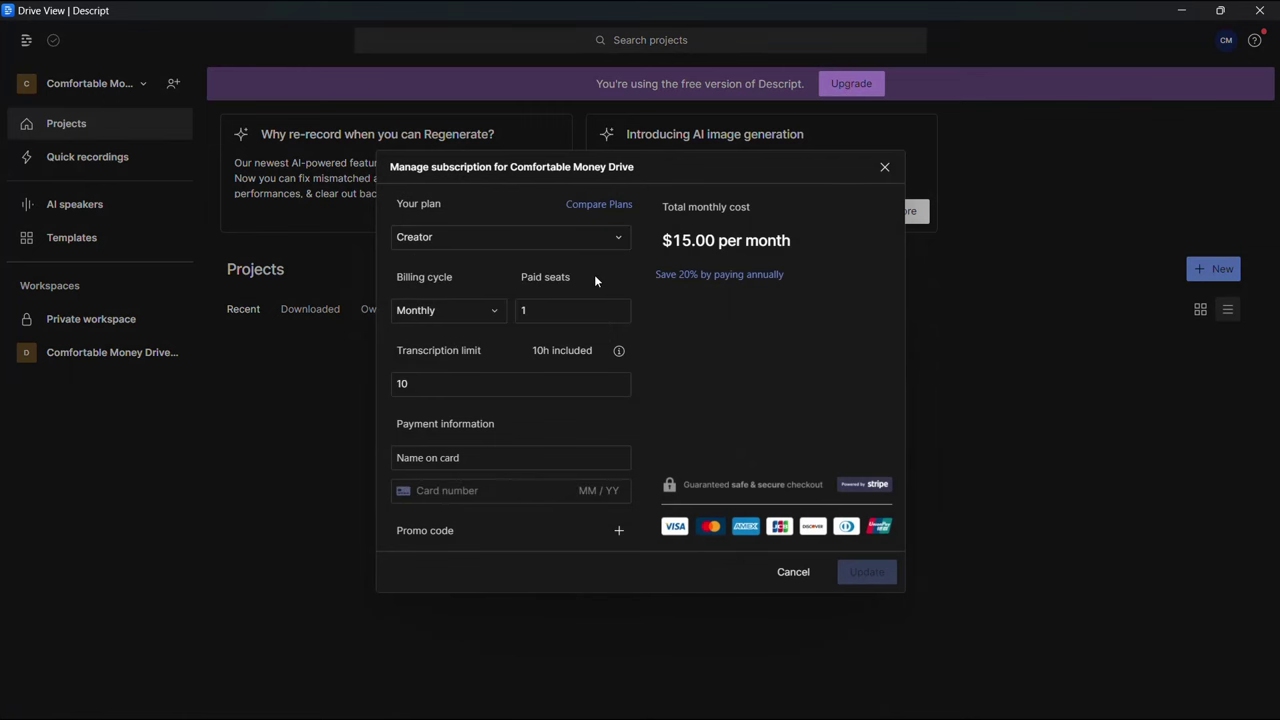
key("Escape")
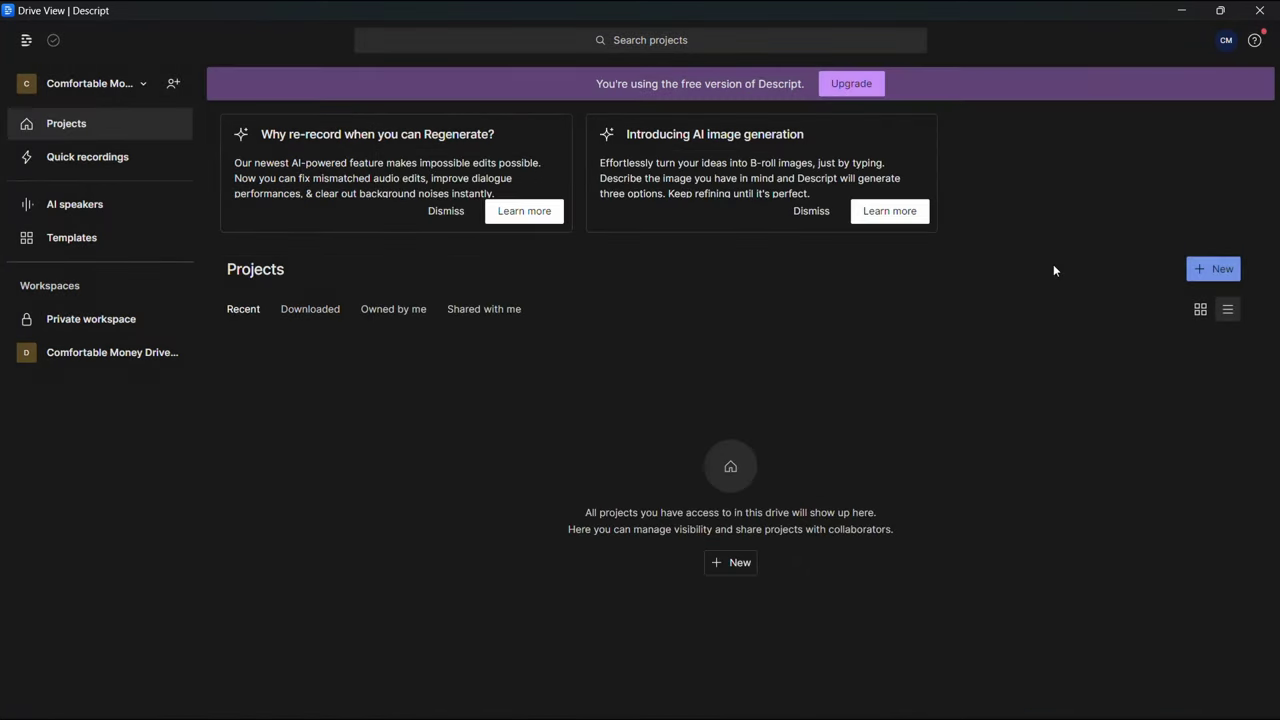
Create the audio project audio1 and paste the Hollow Manor story as its script.
left_click(1208, 272)
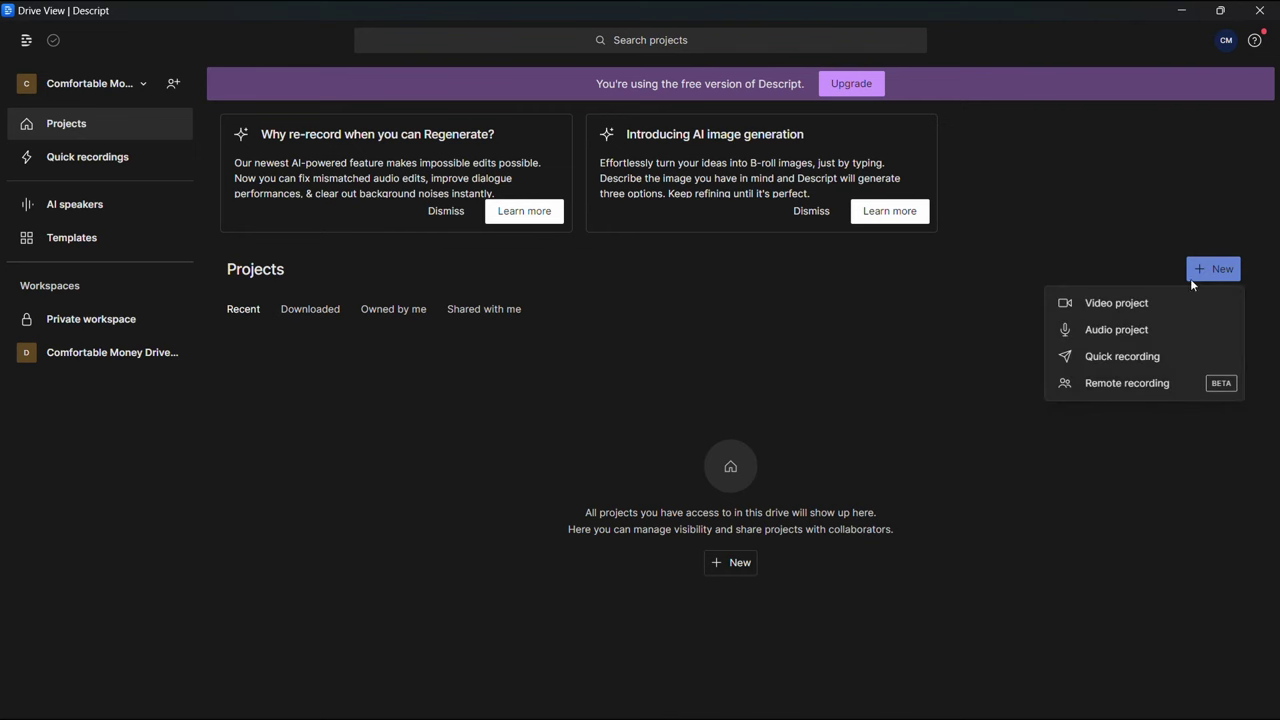
left_click(1070, 331)
type("audi")
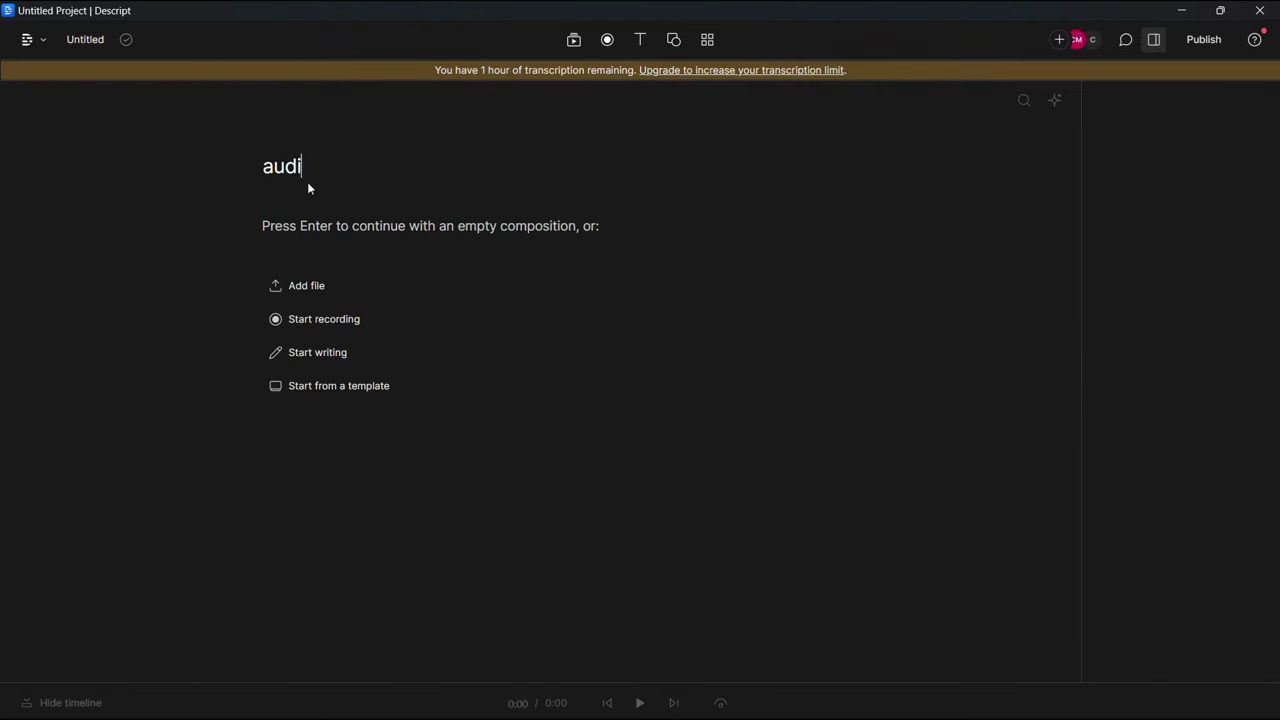
type("o1")
key("Return")
key("ctrl+v")
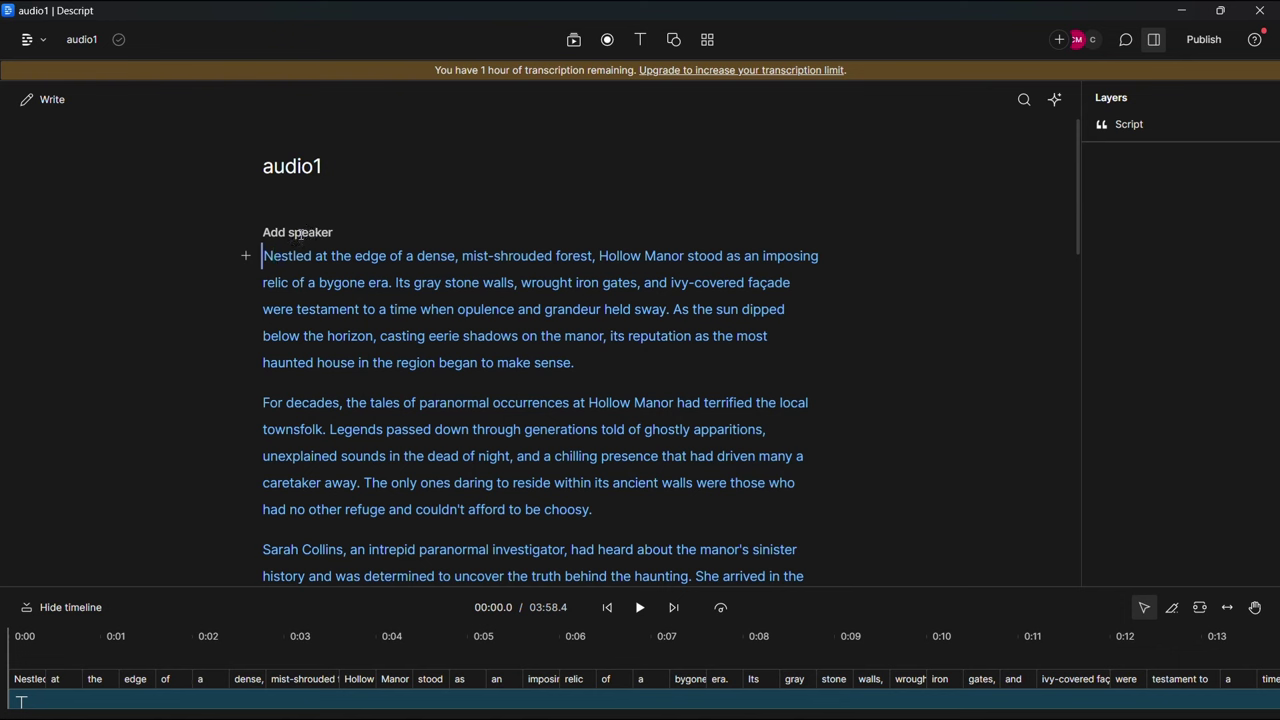
Give the script the stock AI voice Ethan, preview the narration, and go to exporting it.
left_click(299, 233)
left_click(341, 268)
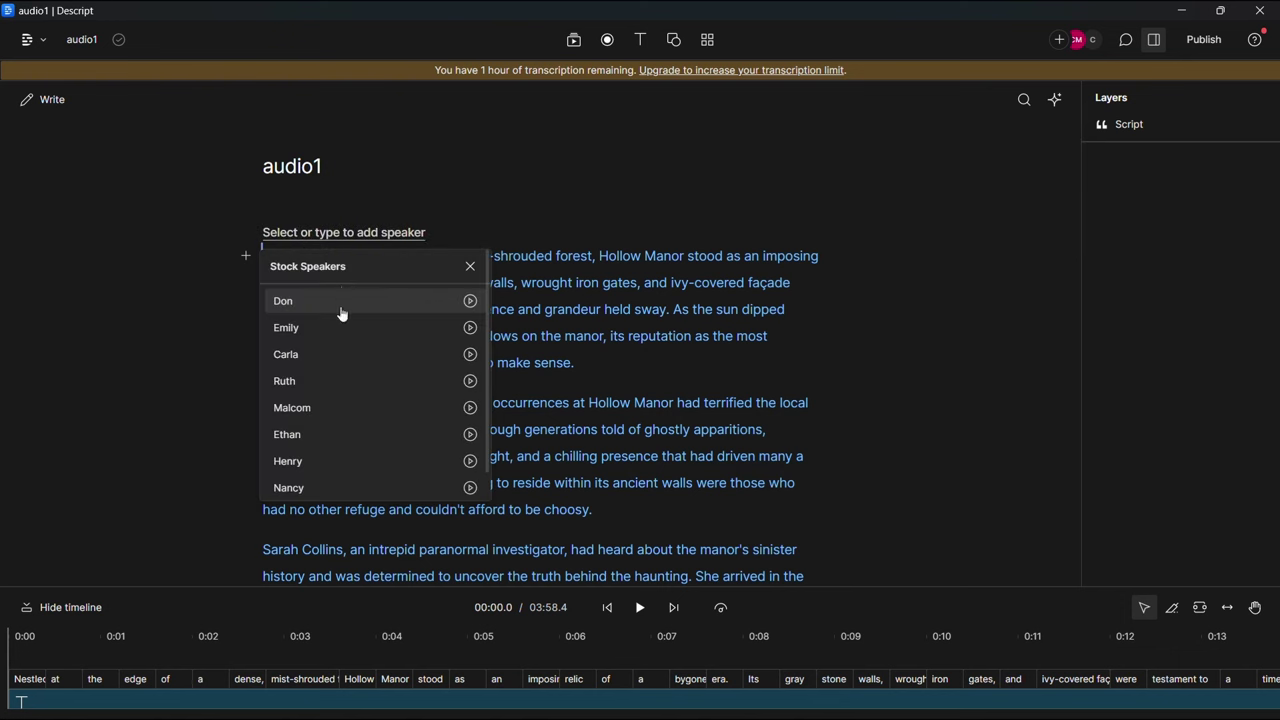
scroll(350, 480, "down", 1)
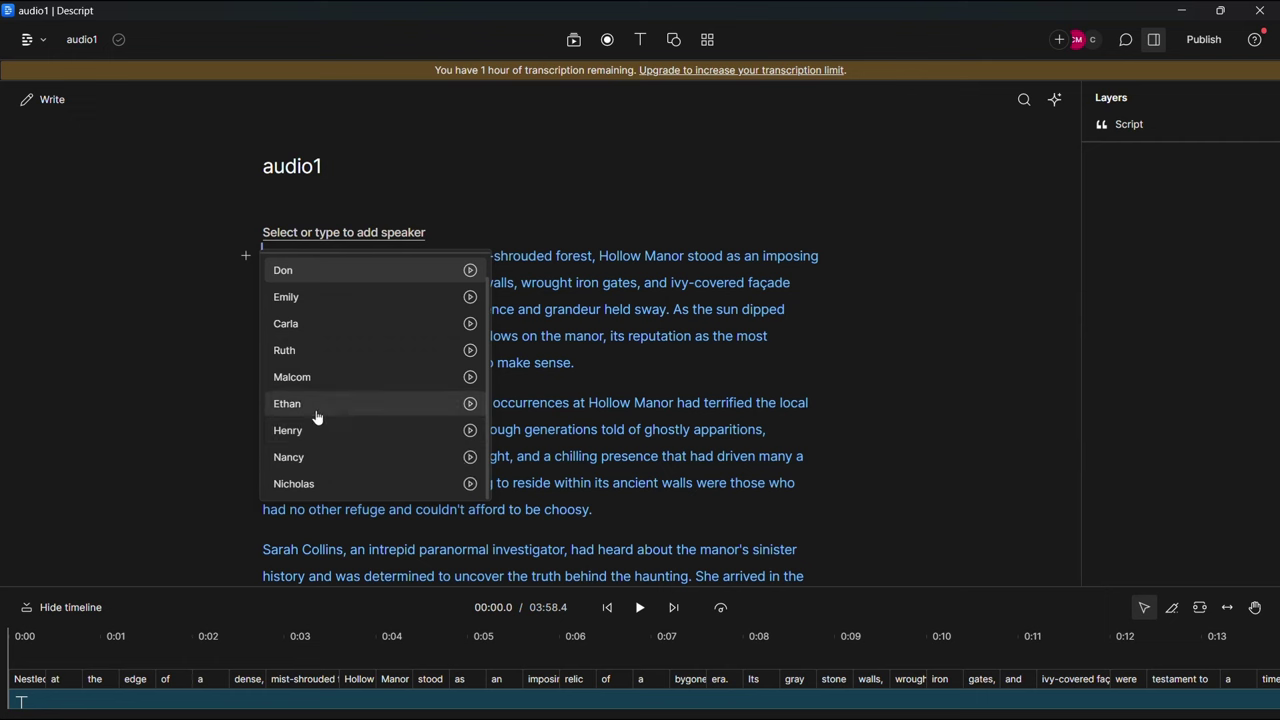
left_click(316, 414)
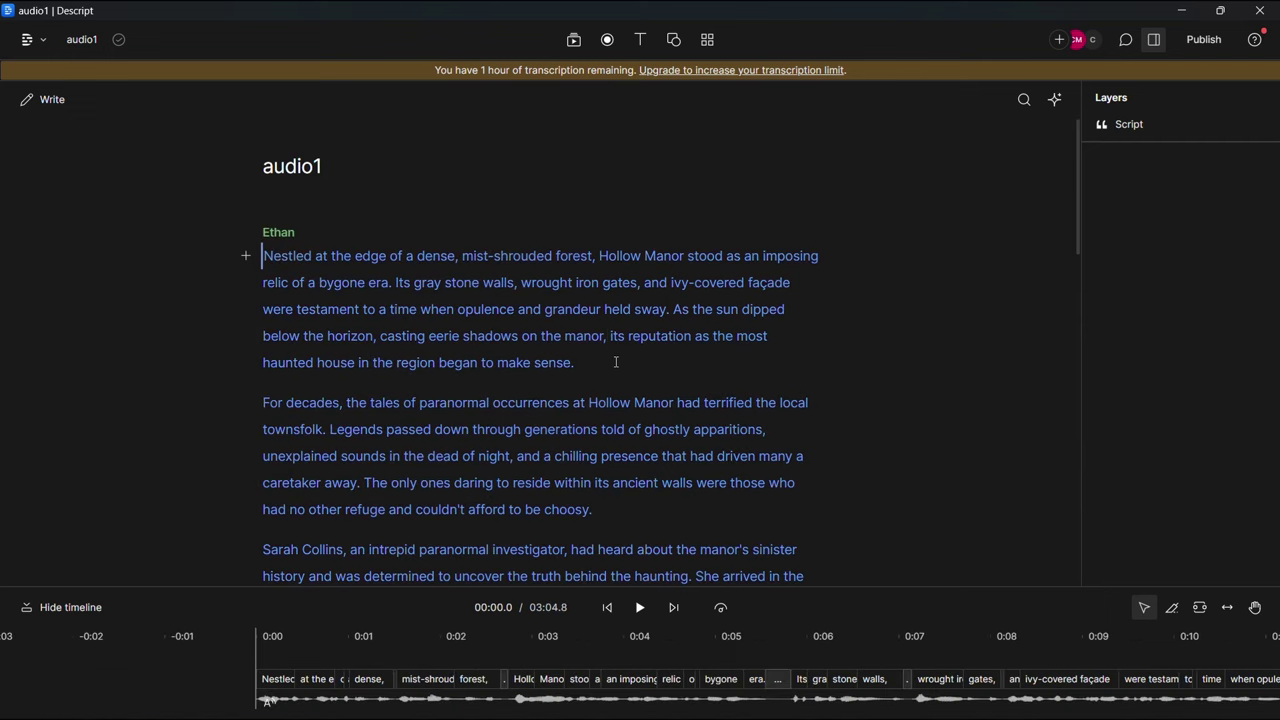
left_click(640, 607)
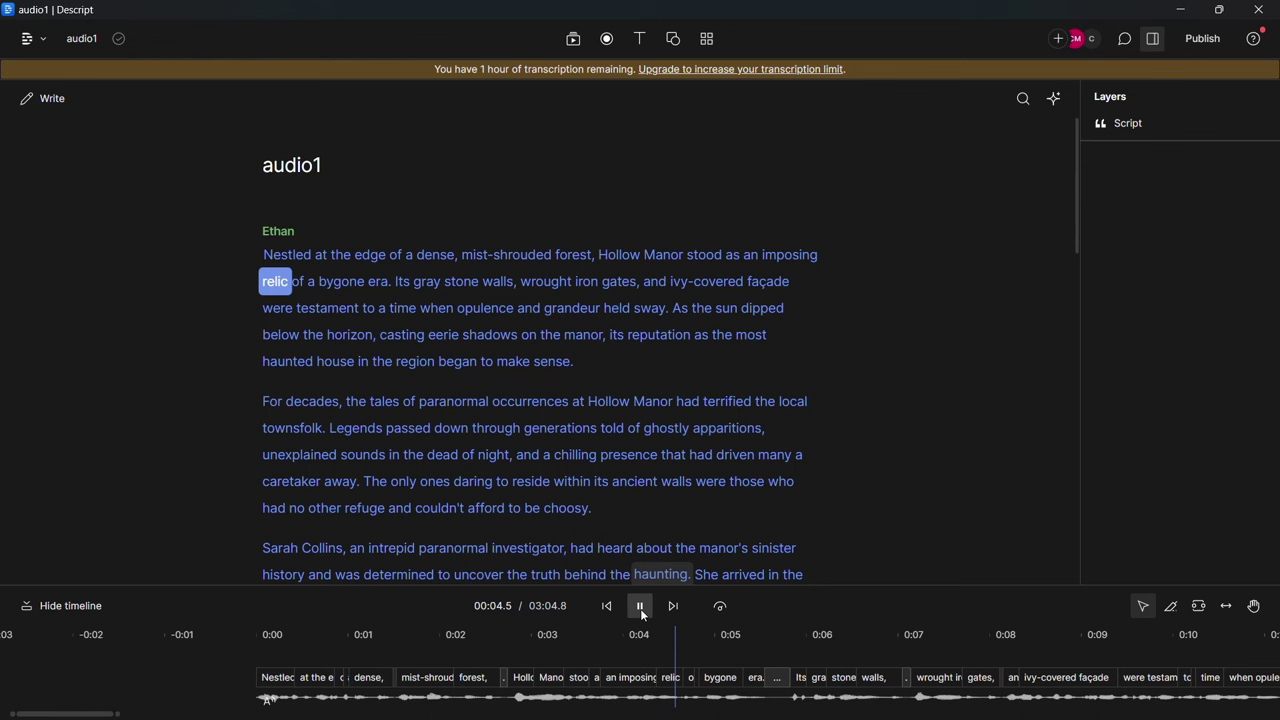
left_click(640, 608)
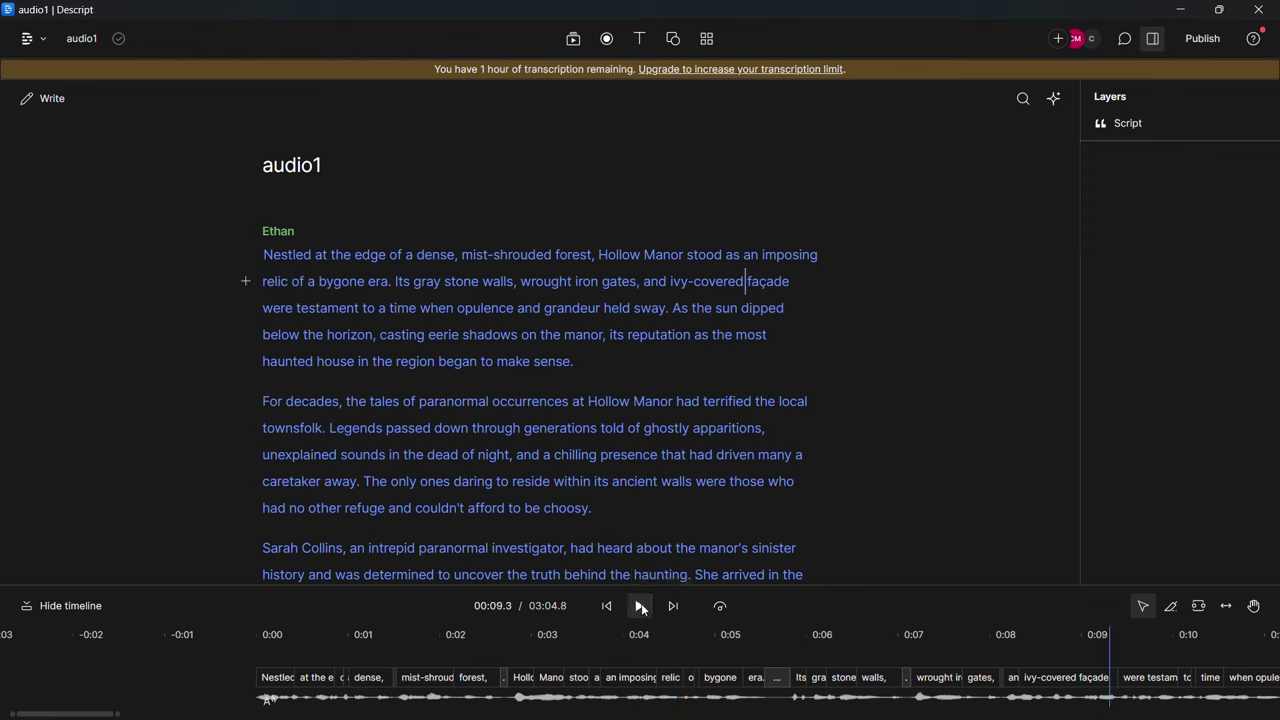
left_click(1199, 38)
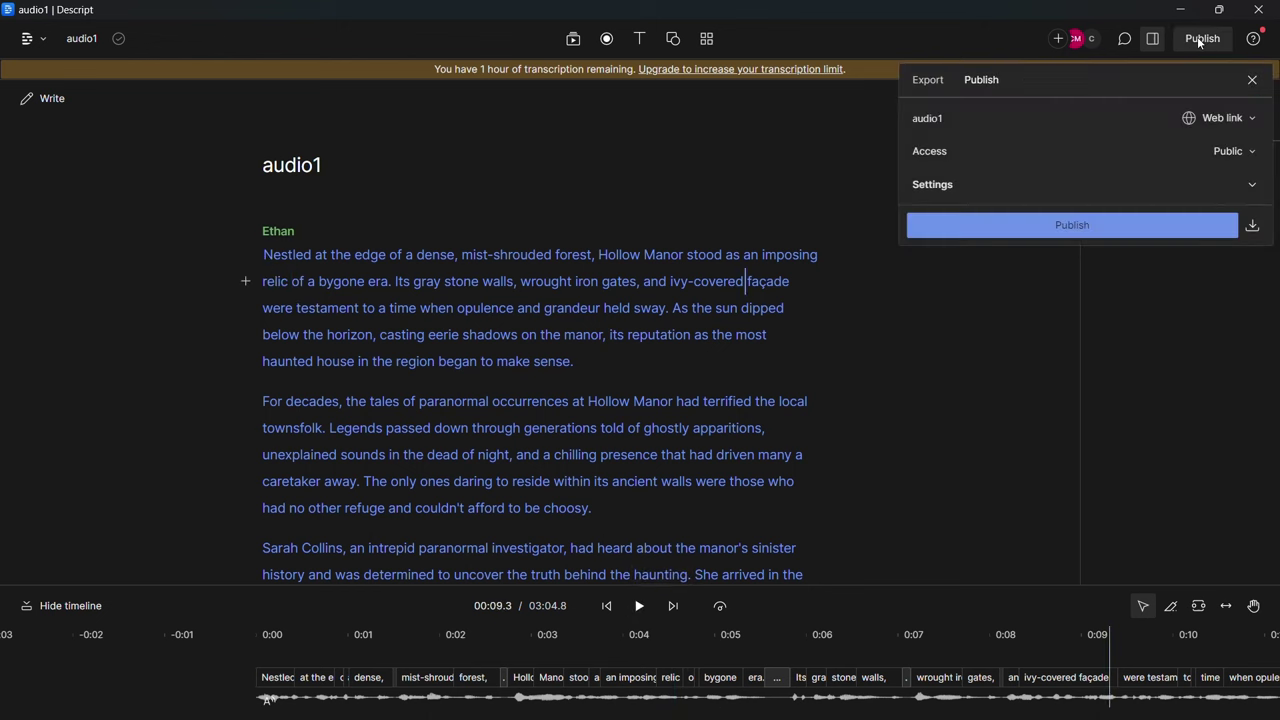
left_click(926, 80)
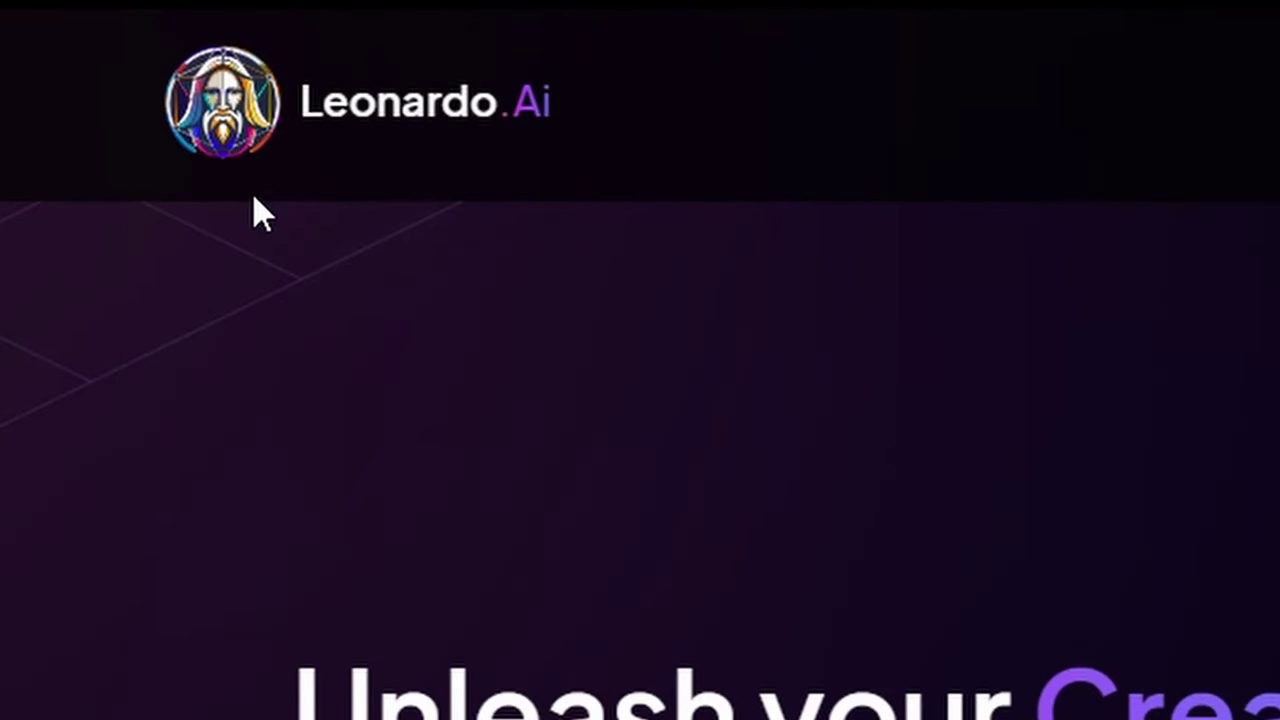
Check the free account's 150 tokens on the Leonardo.Ai home page and review the paid plans.
scroll(640, 400, "down", 5)
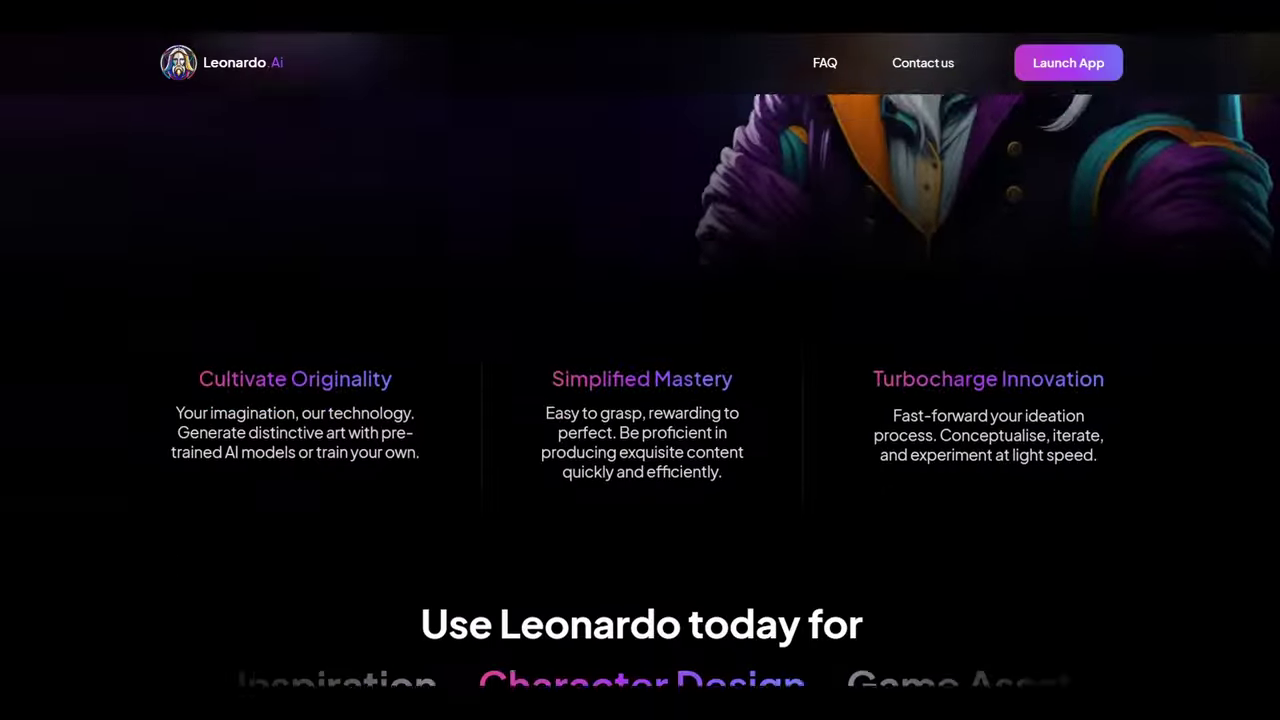
scroll(640, 400, "down", 6)
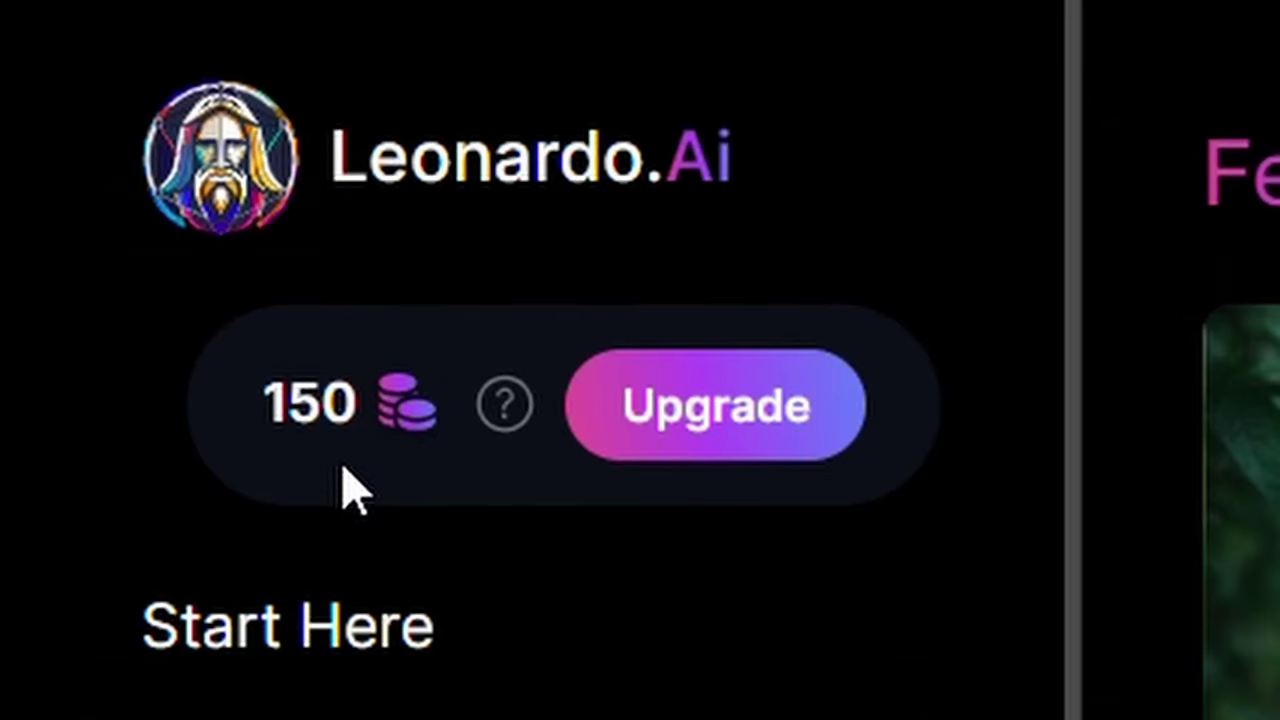
left_click(720, 423)
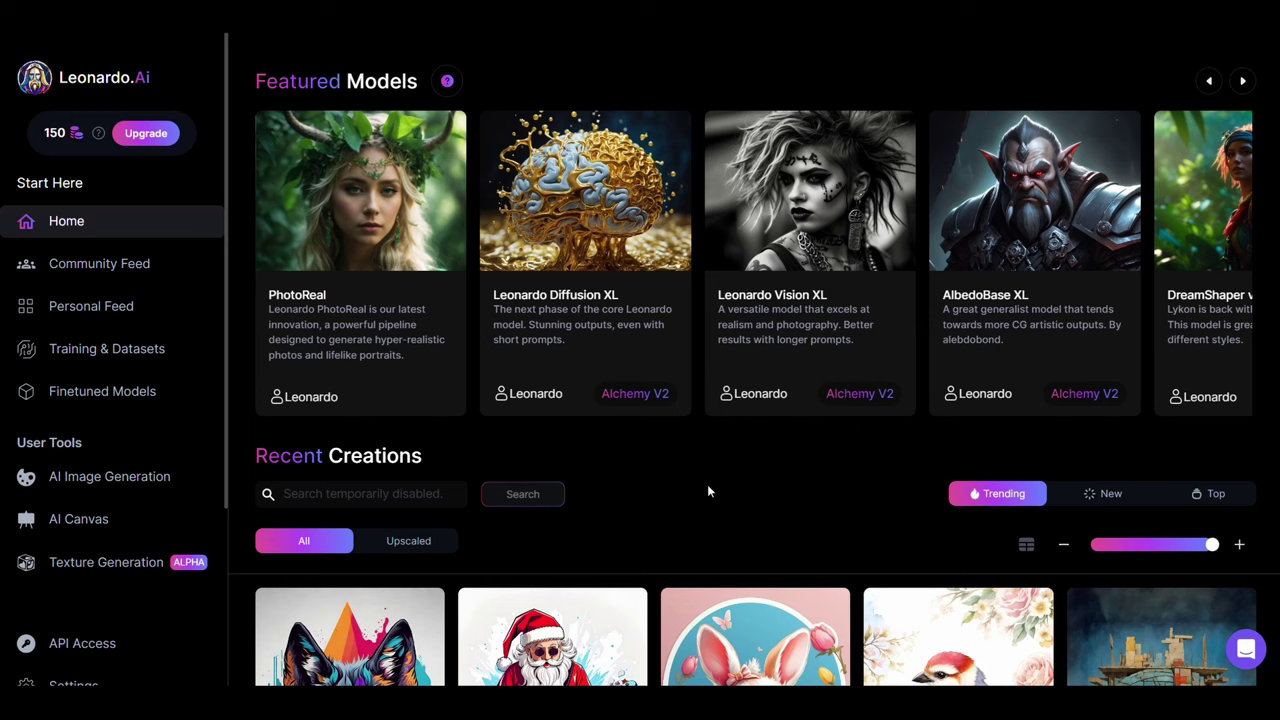
Copy the Hollow Manor story from Notepad into the AI Image Generation prompt.
left_click(106, 478)
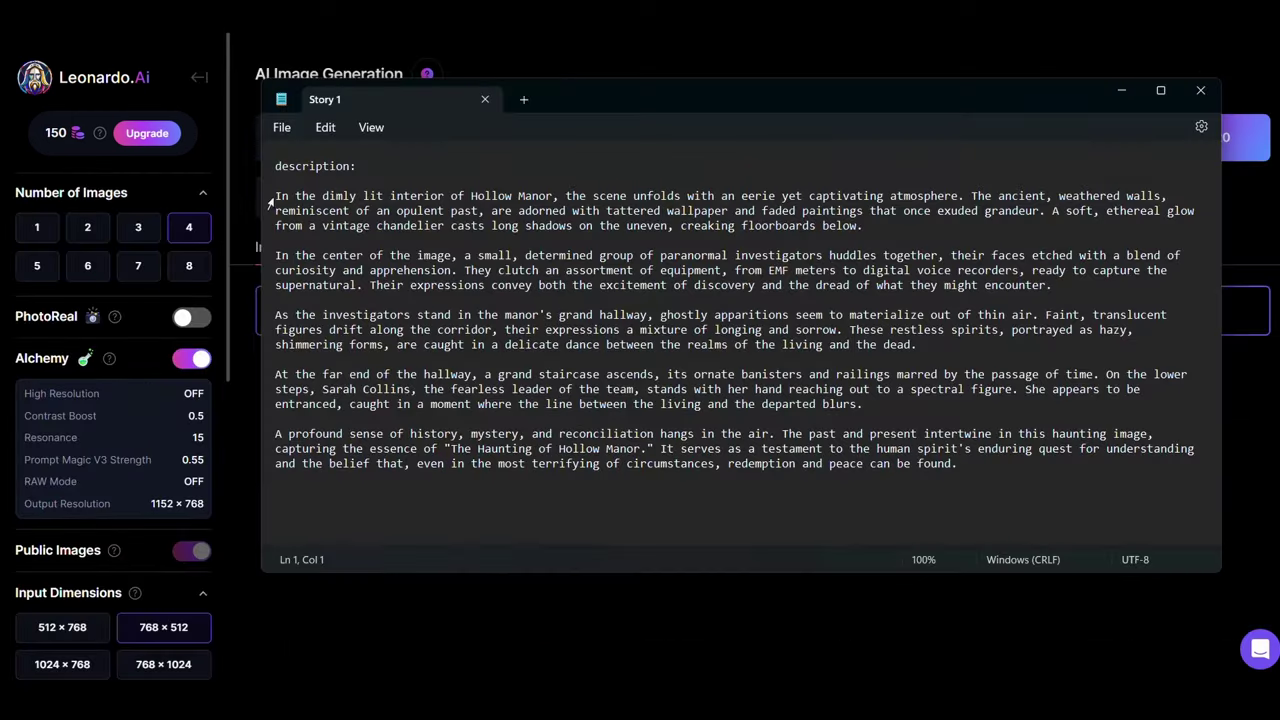
left_click_drag(270, 203, 1047, 458)
key("ctrl+c")
left_click(371, 137)
key("ctrl+v")
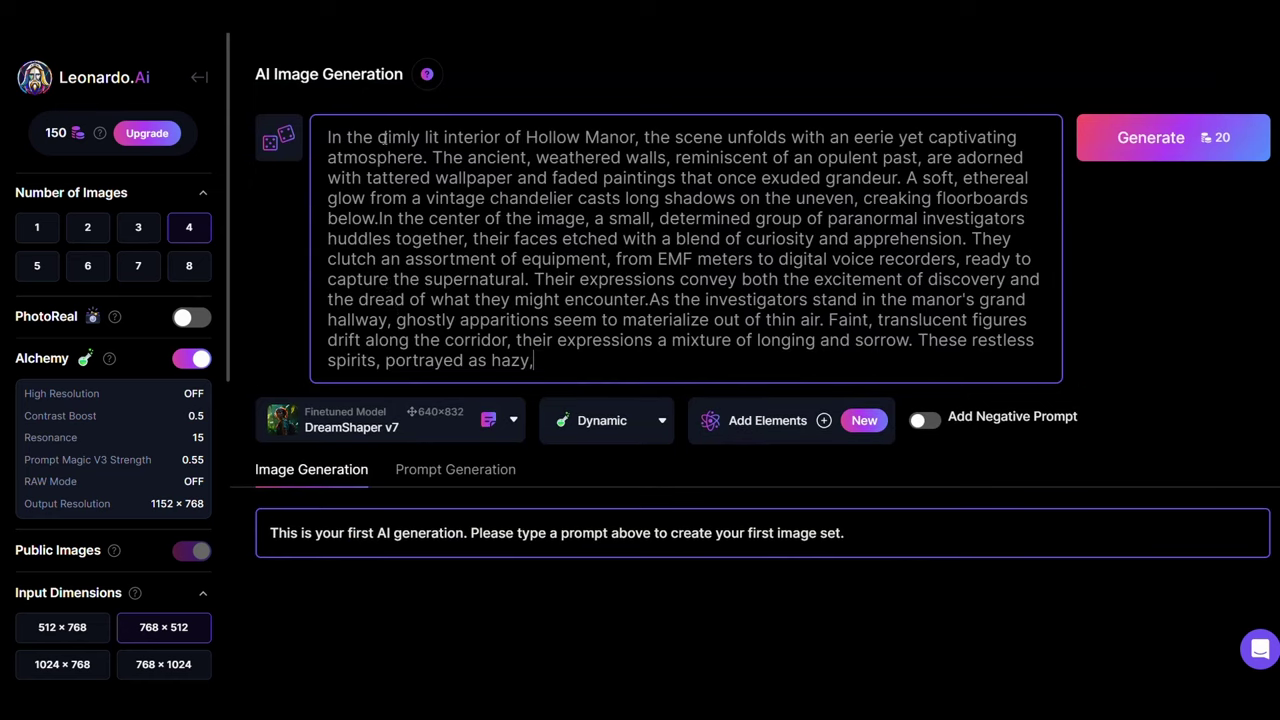
Use the Absolute Reality v1.6 model with 16:9 aspect ratio and 2 images.
left_click(420, 431)
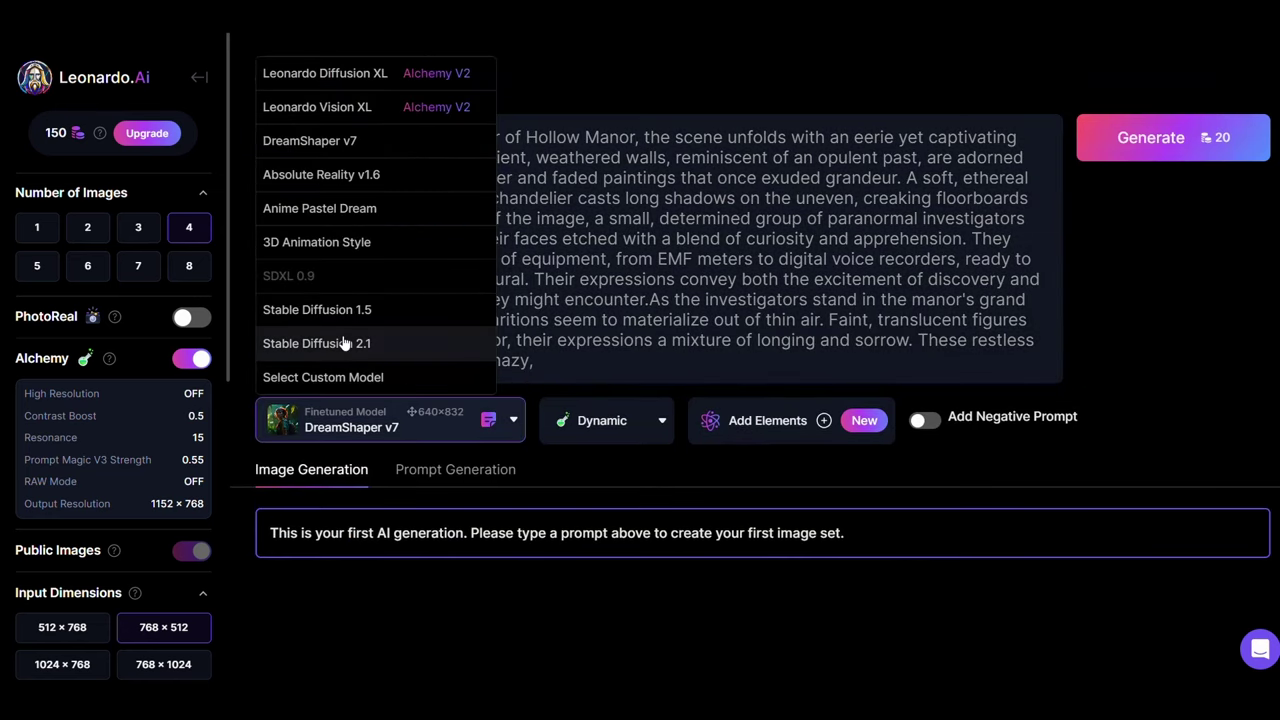
left_click(340, 176)
scroll(60, 420, "down", 4)
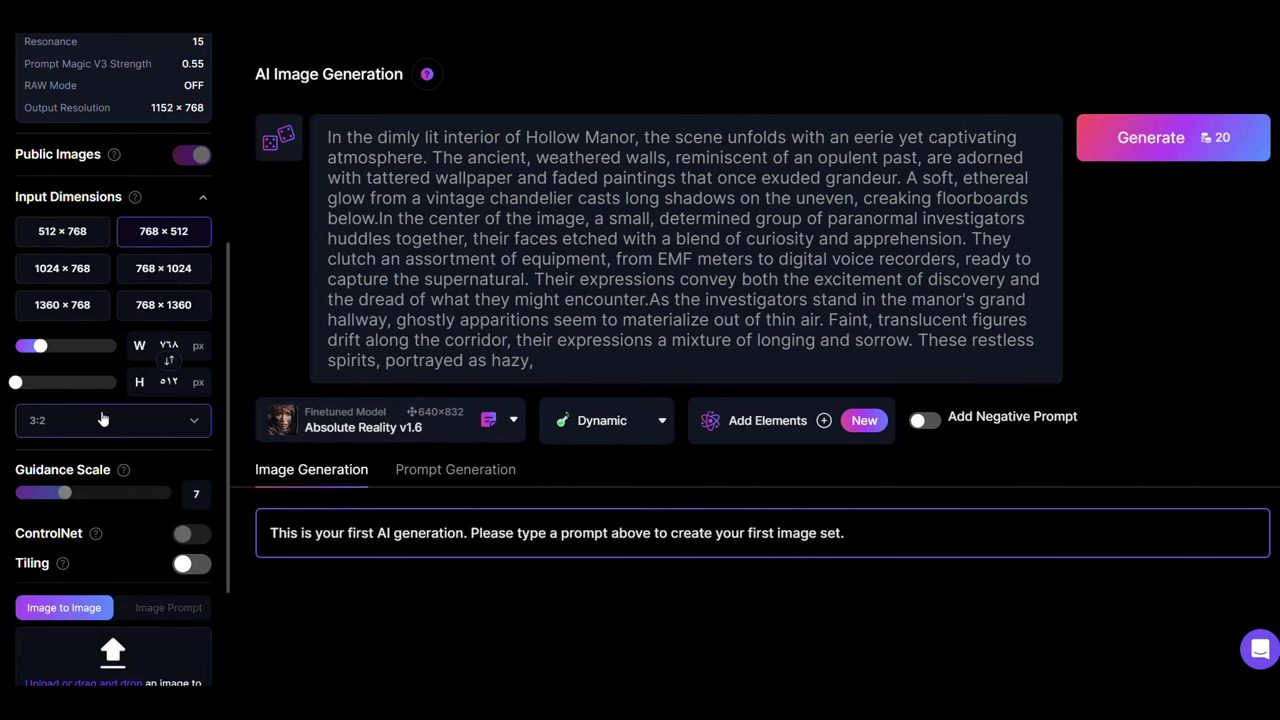
left_click(60, 424)
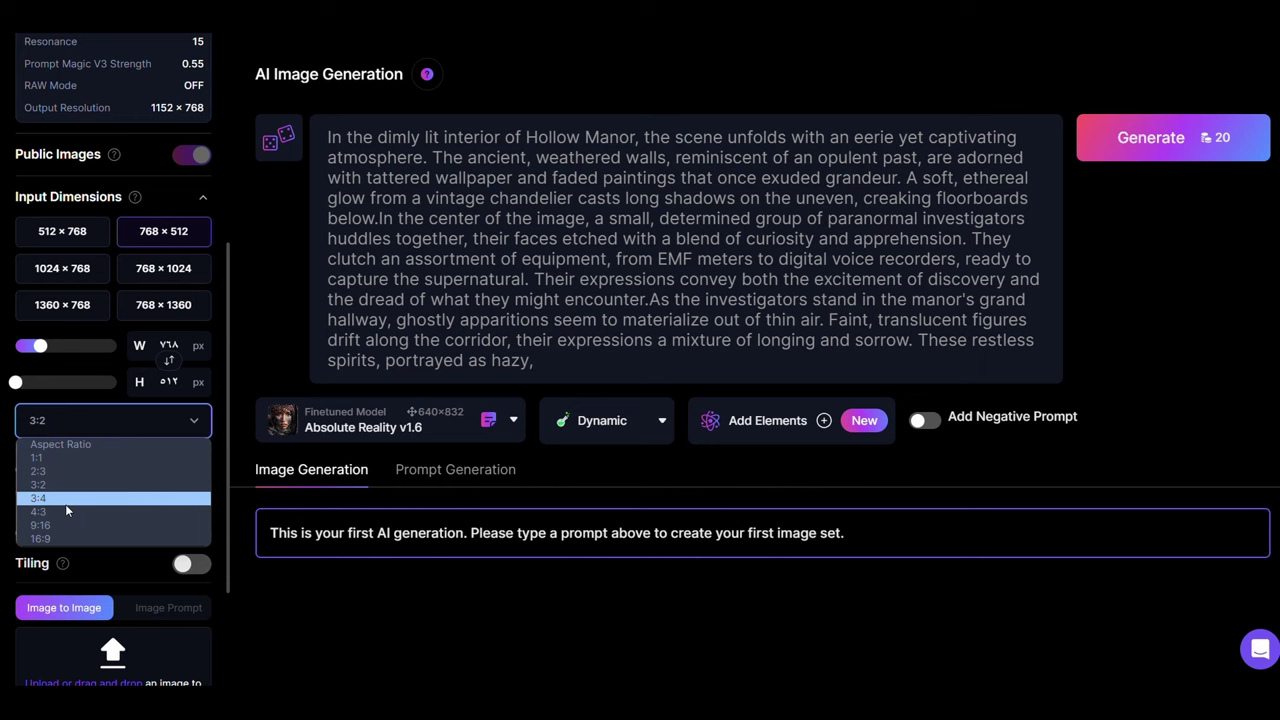
left_click(62, 541)
scroll(62, 450, "up", 4)
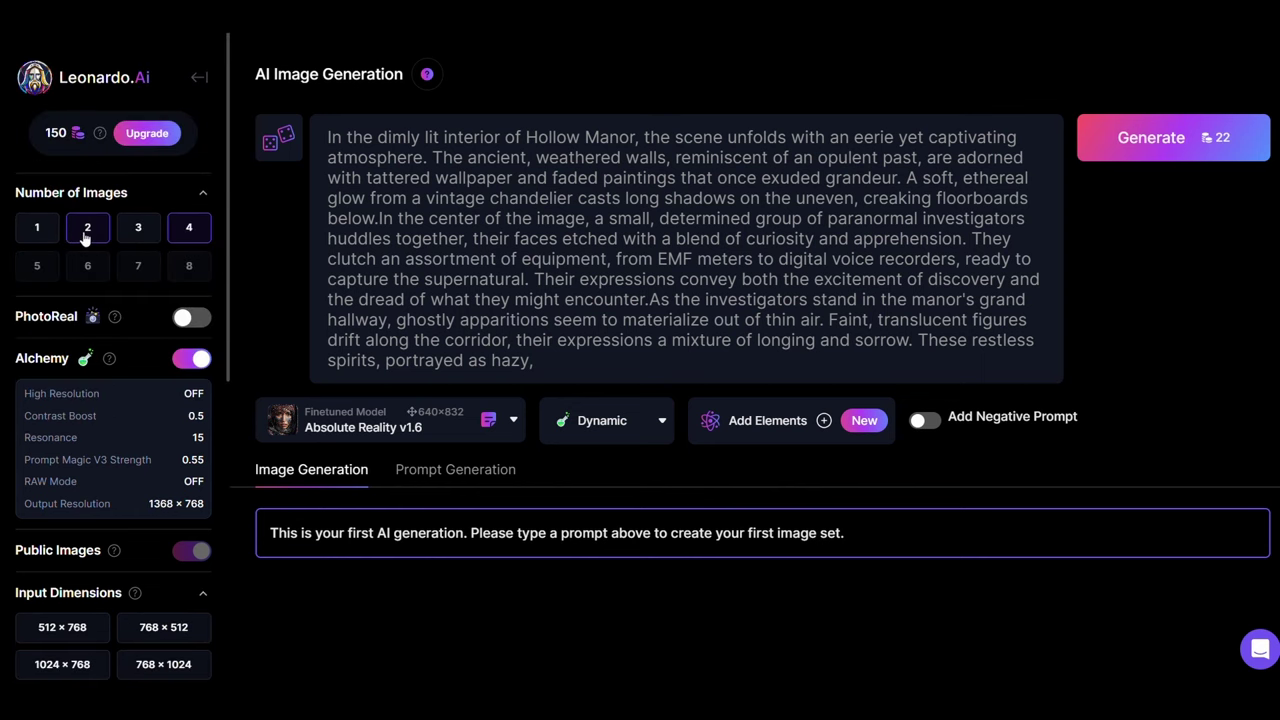
left_click(86, 234)
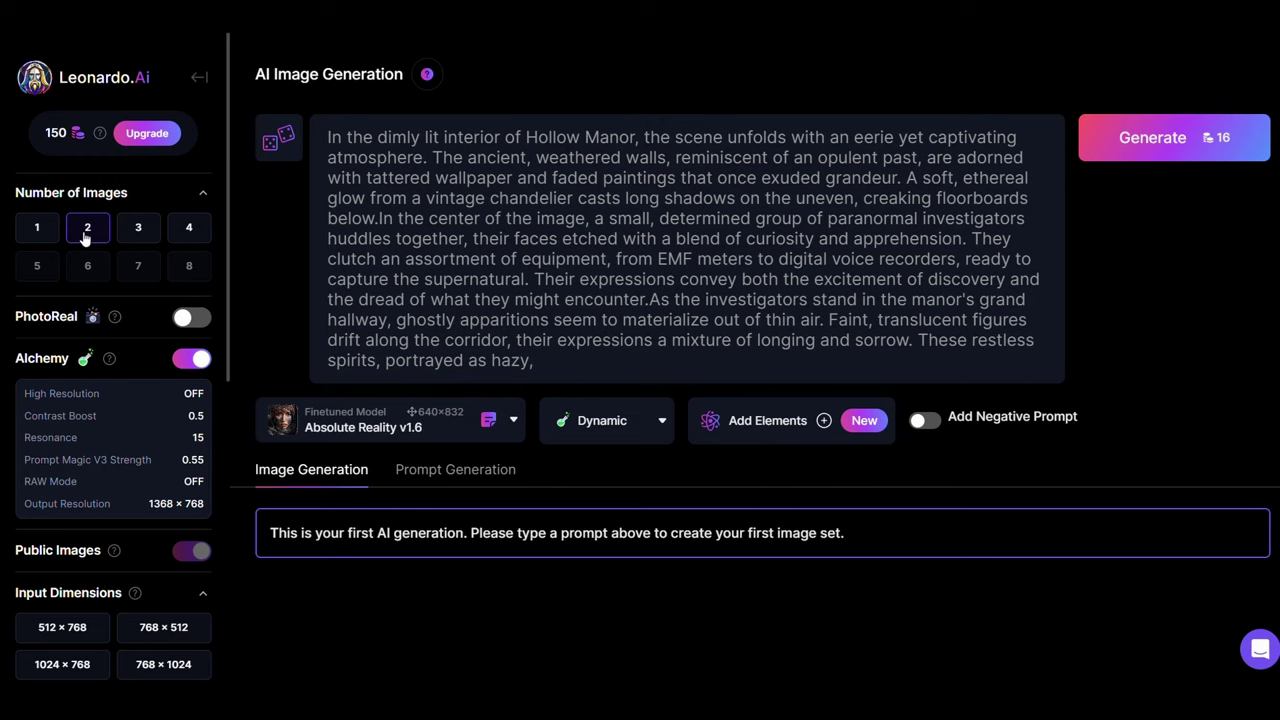
Generate the manor images, then refine them twice using image-to-image from the results.
left_click(1160, 137)
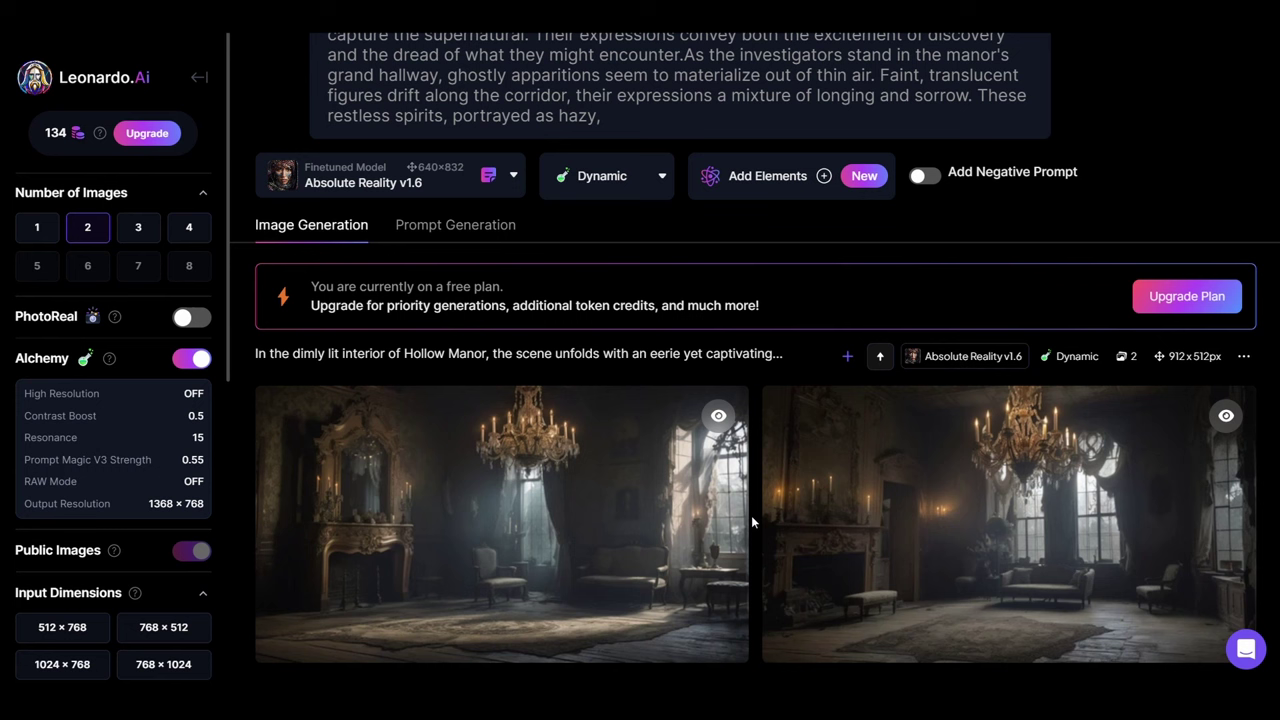
mouse_move(514, 485)
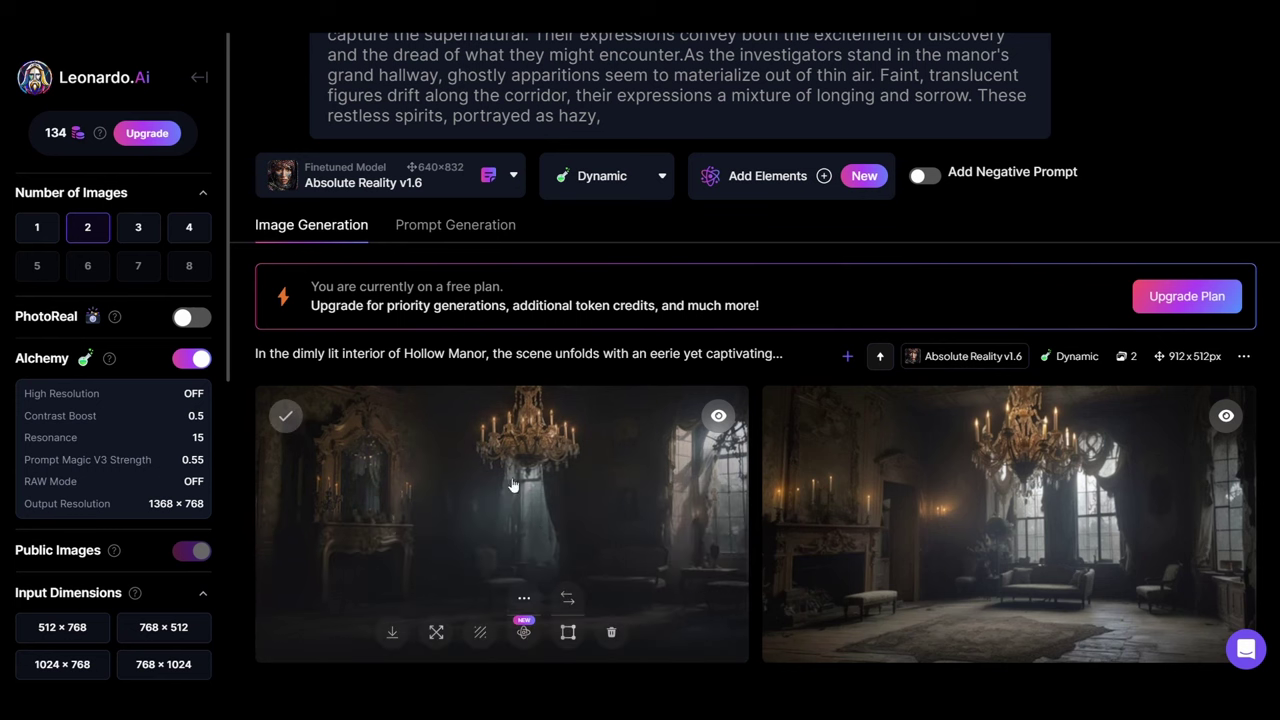
left_click(566, 601)
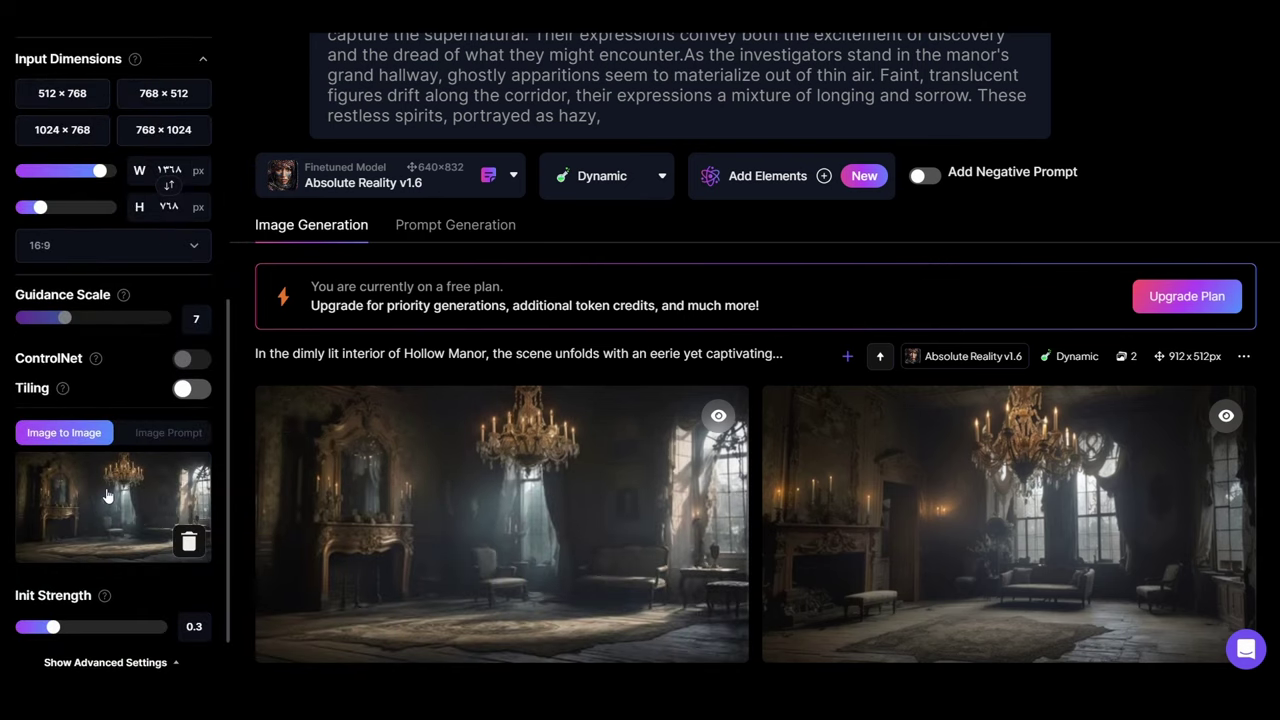
scroll(529, 170, "up", 3)
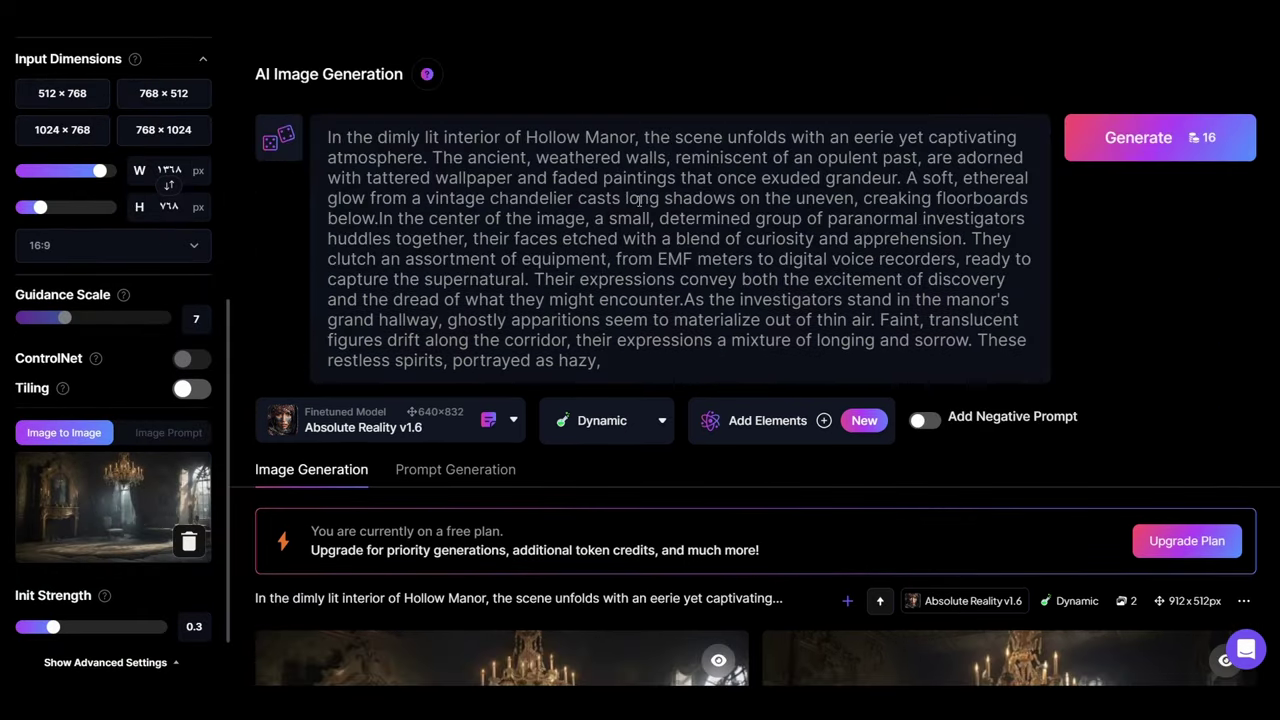
left_click(1187, 140)
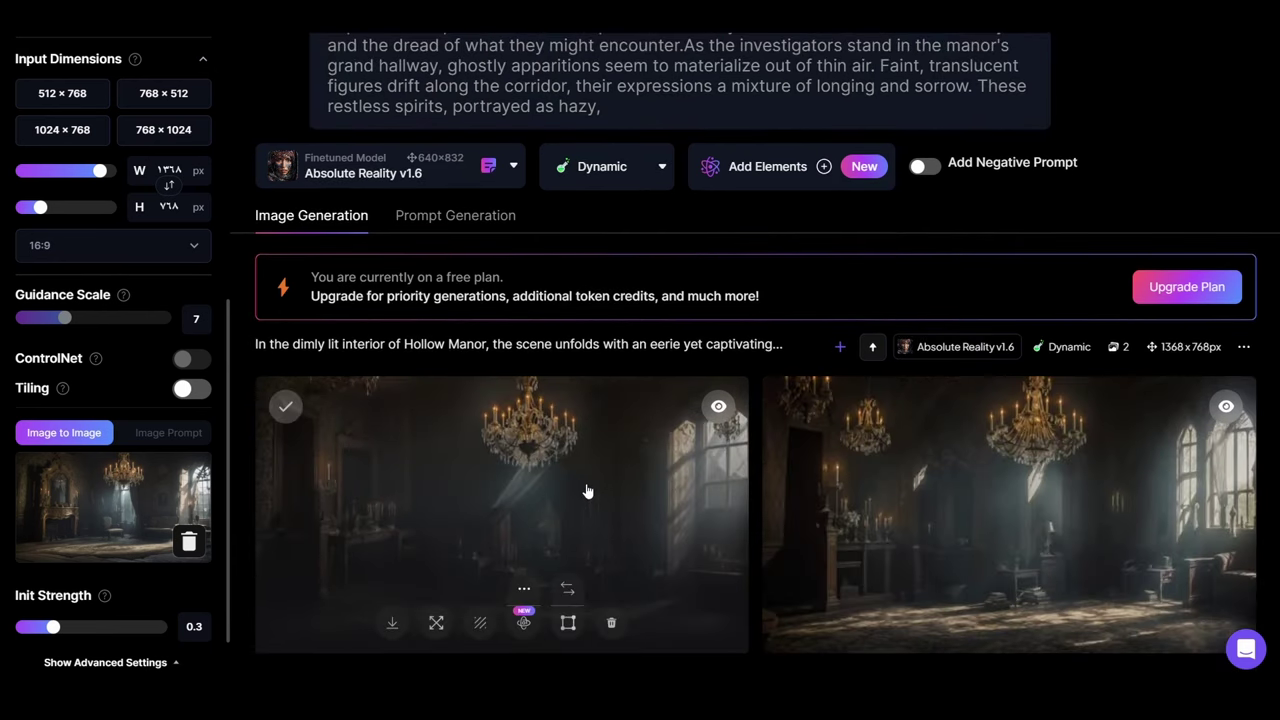
left_click(566, 594)
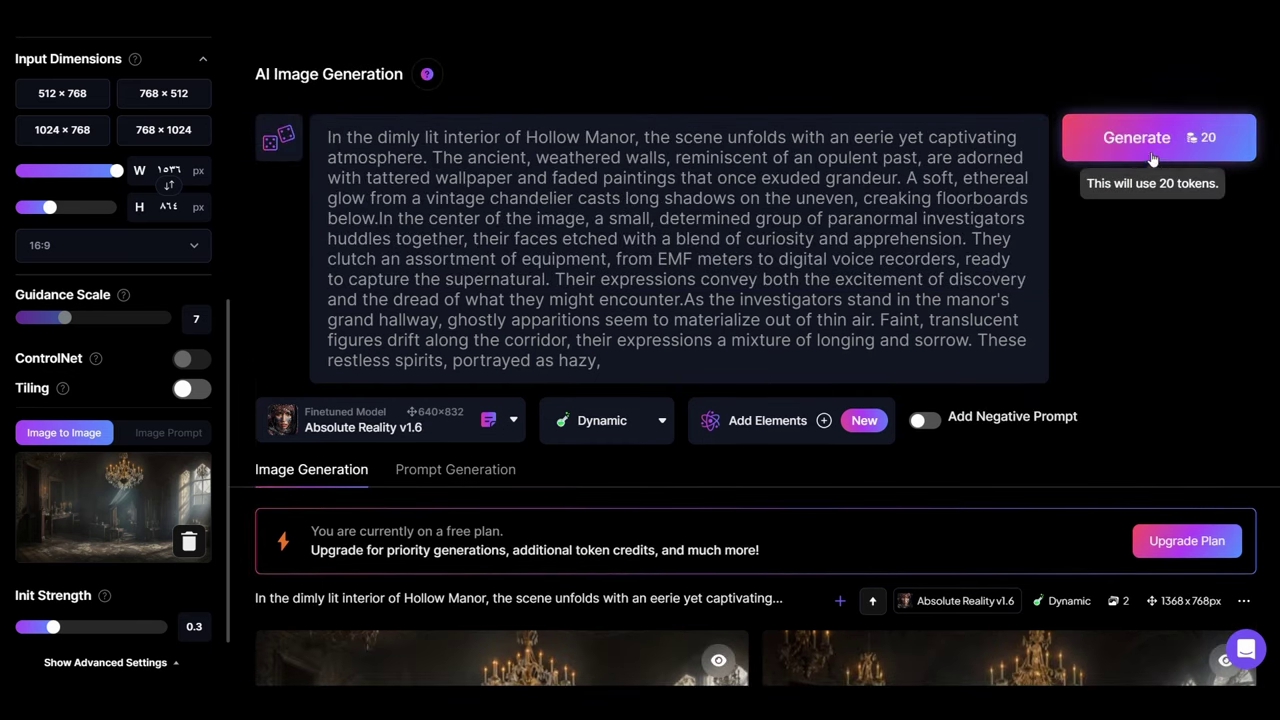
left_click(1190, 140)
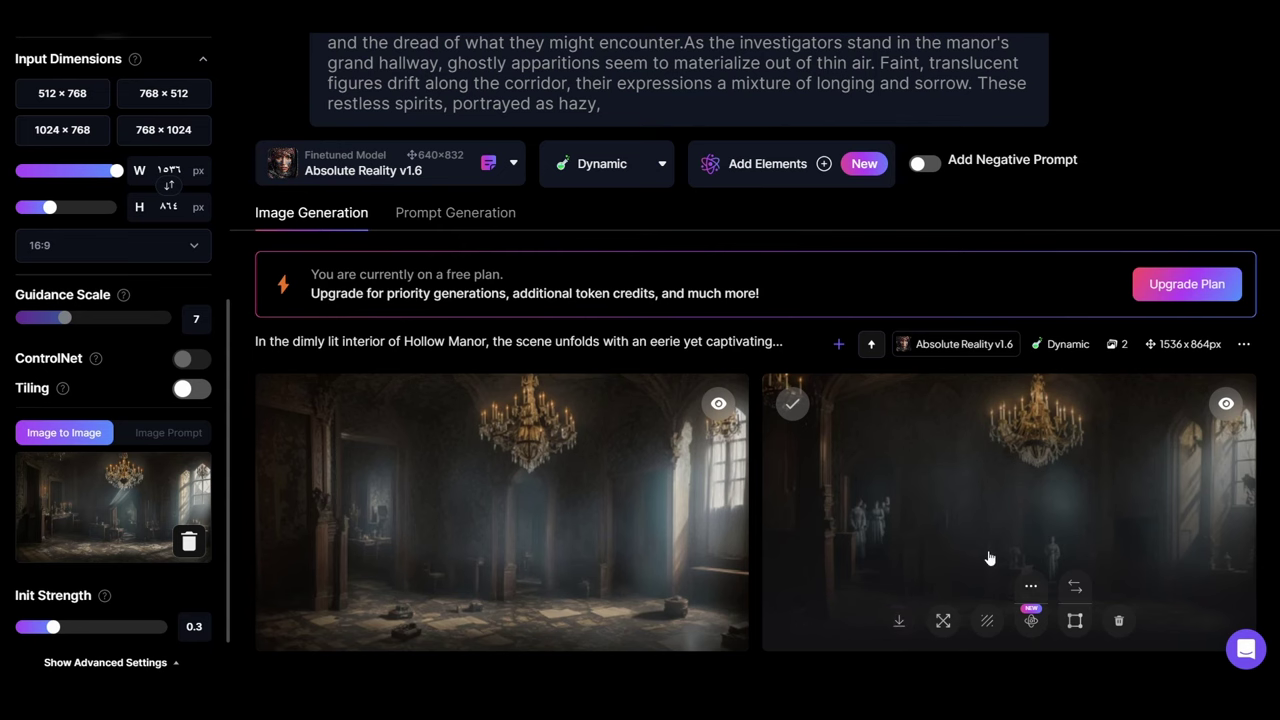
Download the chosen 1368×768 haunted-manor image.
scroll(908, 557, "down", 5)
left_click(391, 545)
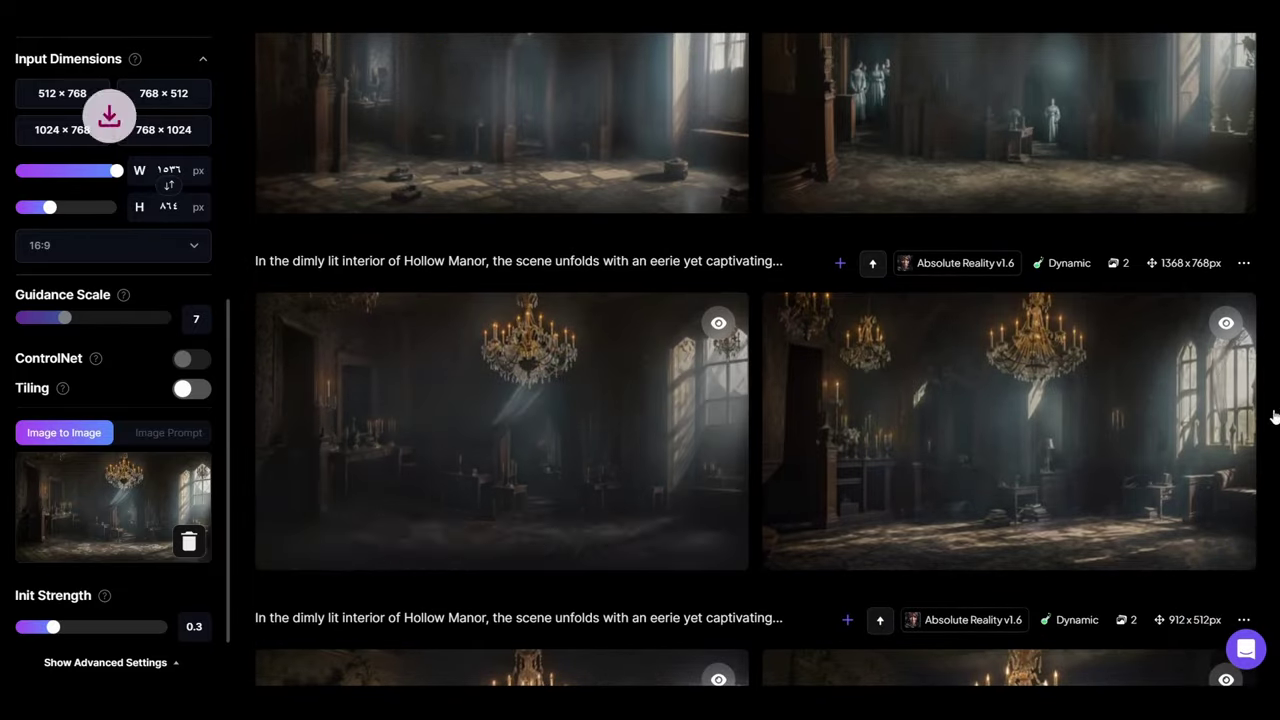
scroll(391, 560, "down", 3)
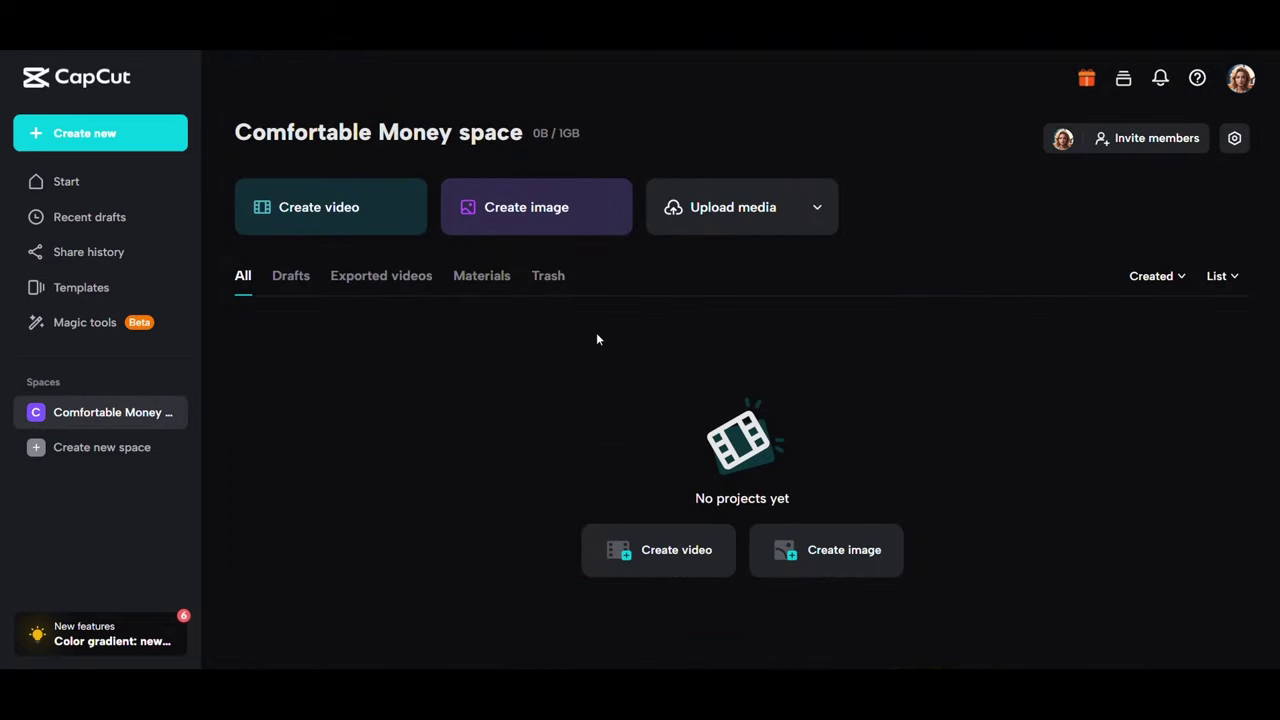
Check the space's storage use of 0B of 1GB and bring up the Create new options.
mouse_move(565, 140)
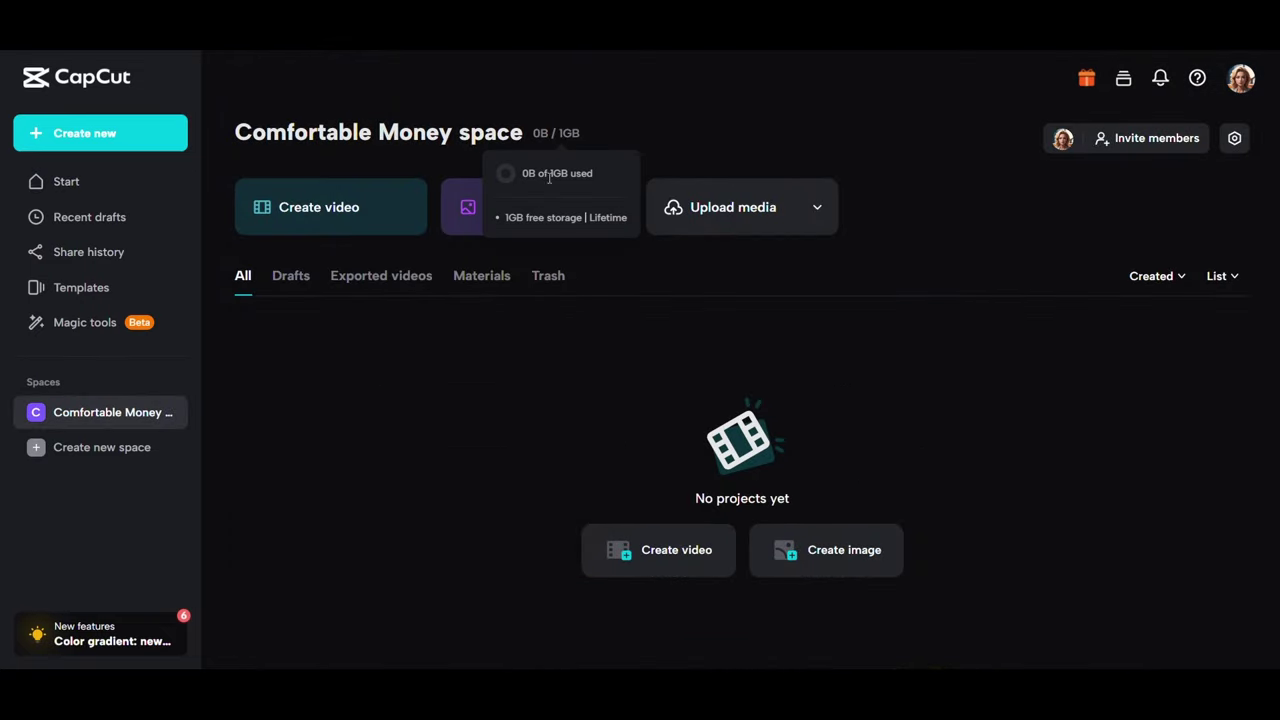
left_click_drag(507, 222, 601, 230)
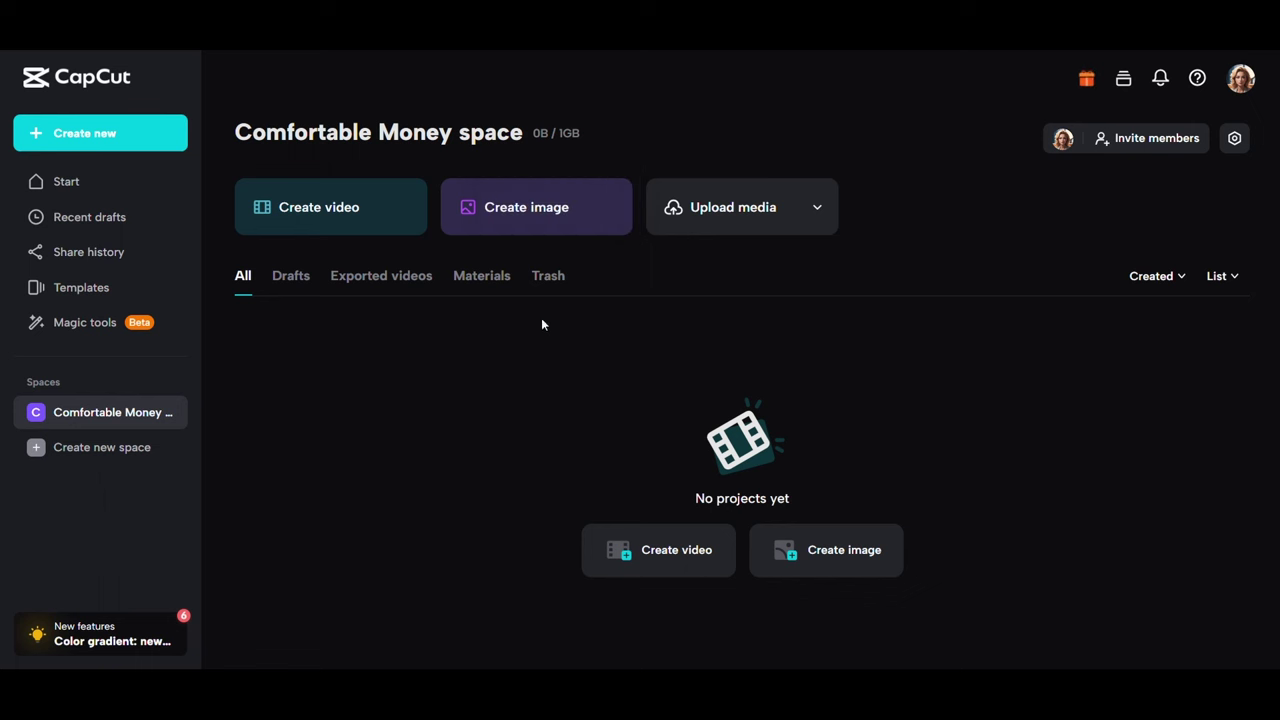
left_click(63, 131)
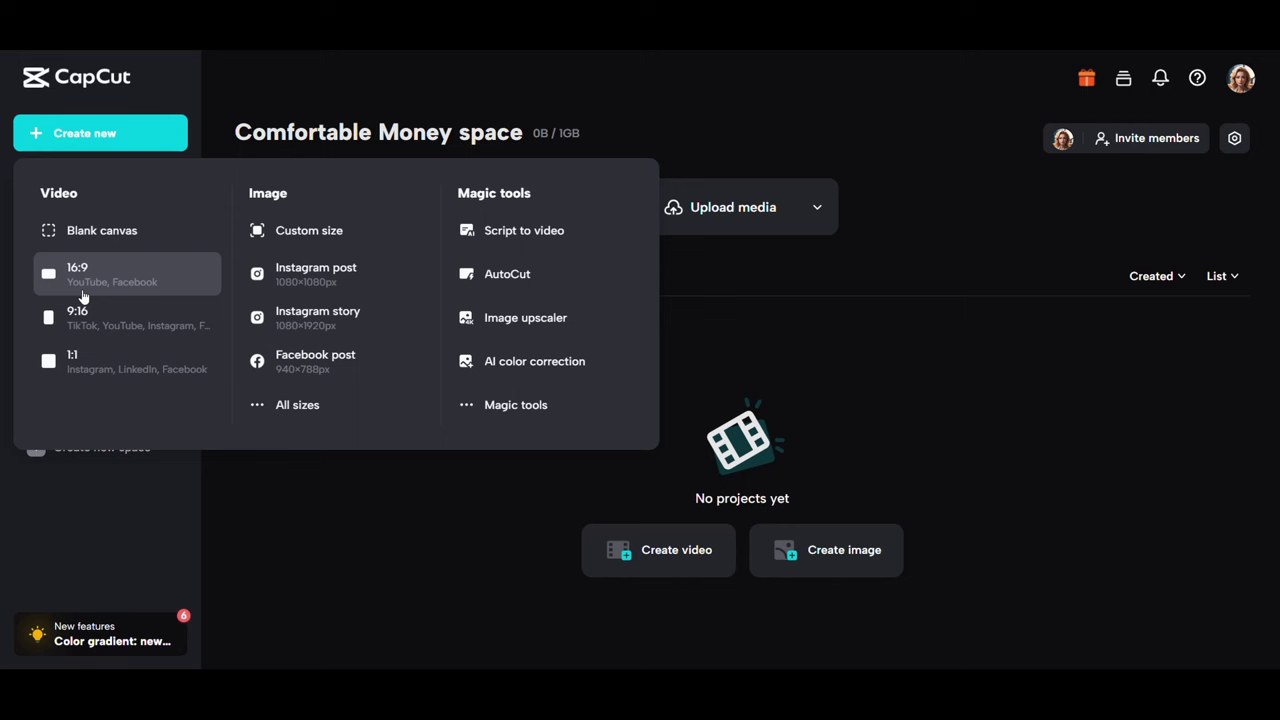
Start a 16:9 video project and add the uploaded audio and manor images to its media.
left_click(84, 290)
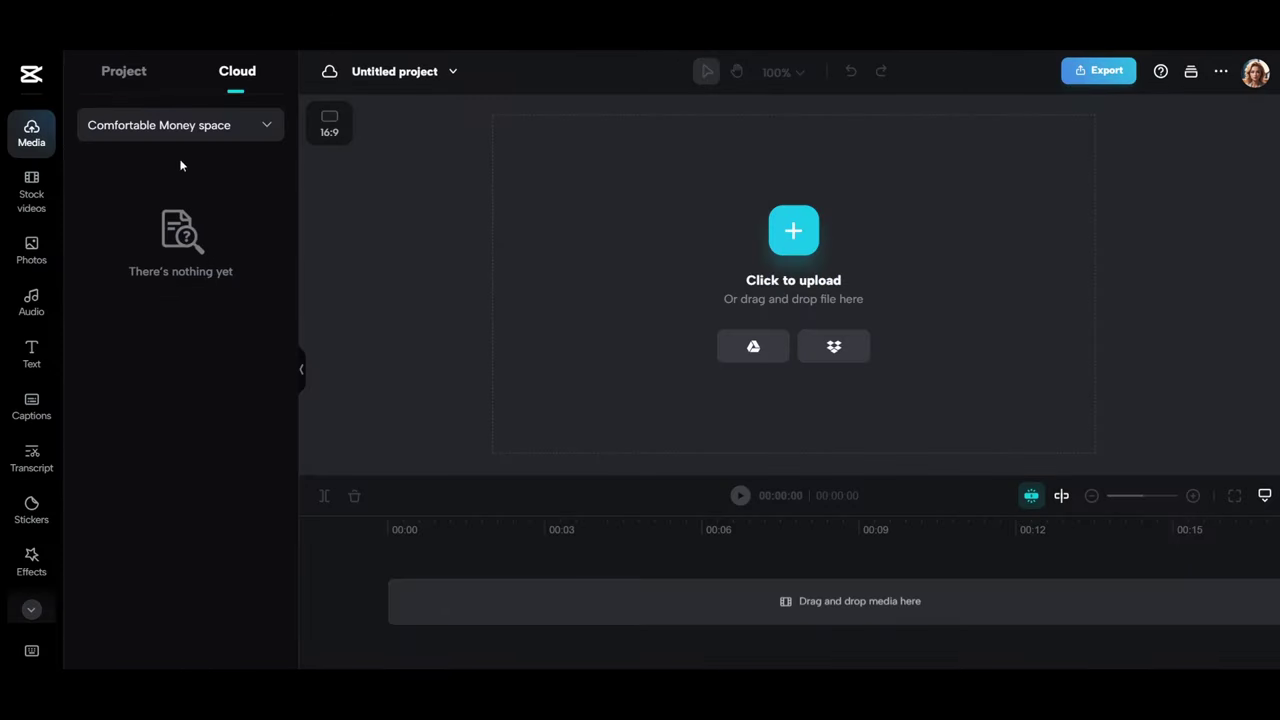
left_click(134, 77)
mouse_move(134, 137)
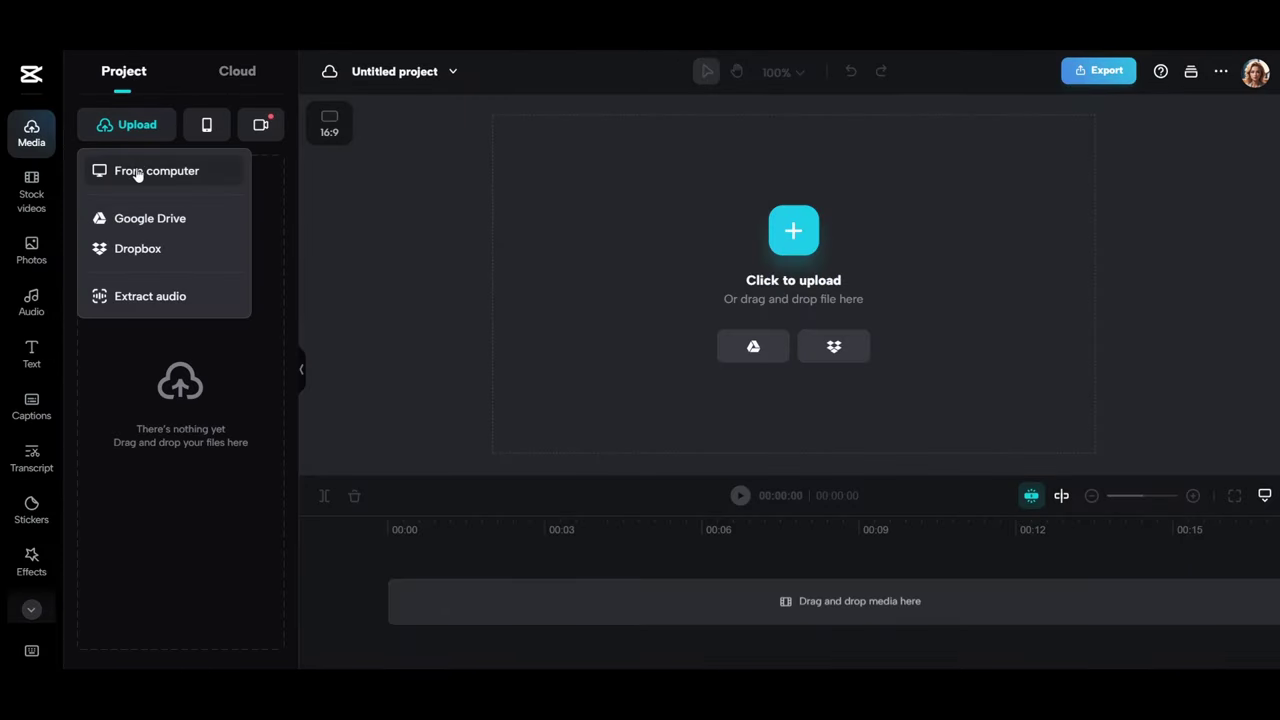
left_click(138, 172)
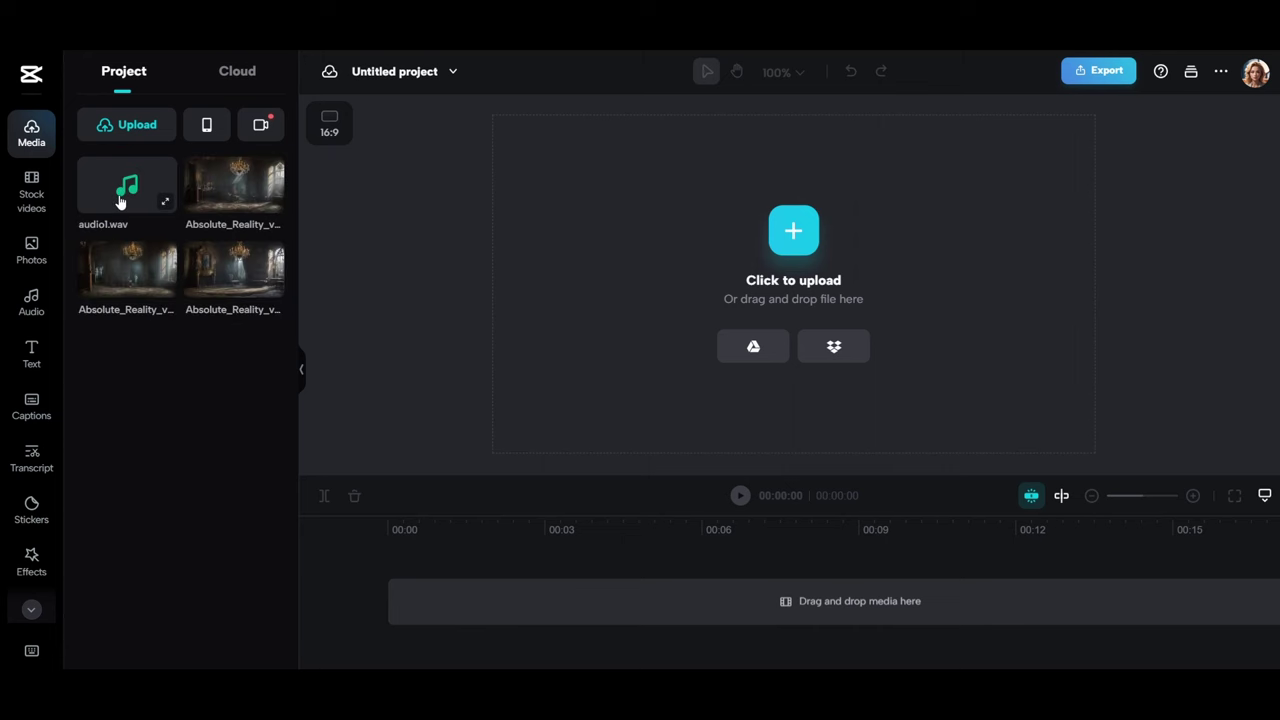
Place audio1.wav and the manor images on the timeline, stretching the images to the audio's end.
left_click_drag(127, 185, 430, 590)
left_click_drag(233, 270, 420, 565)
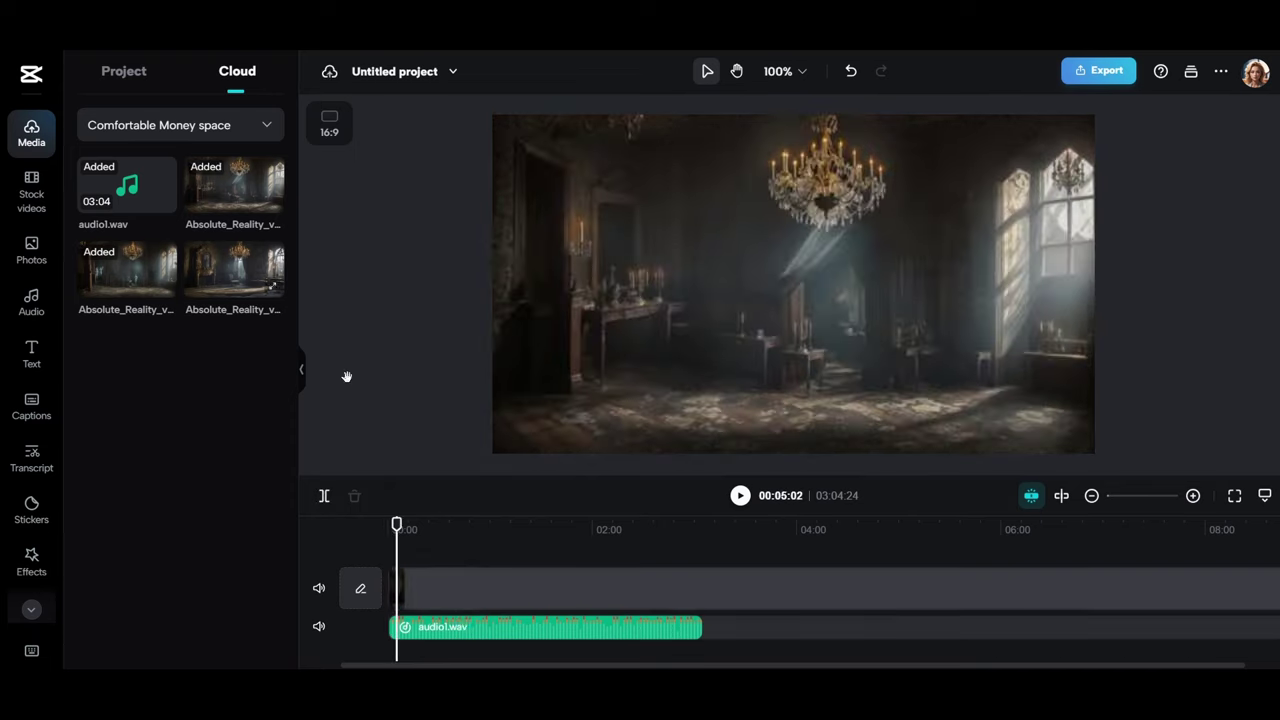
left_click_drag(233, 185, 1236, 568)
left_click(720, 576)
left_click(165, 410)
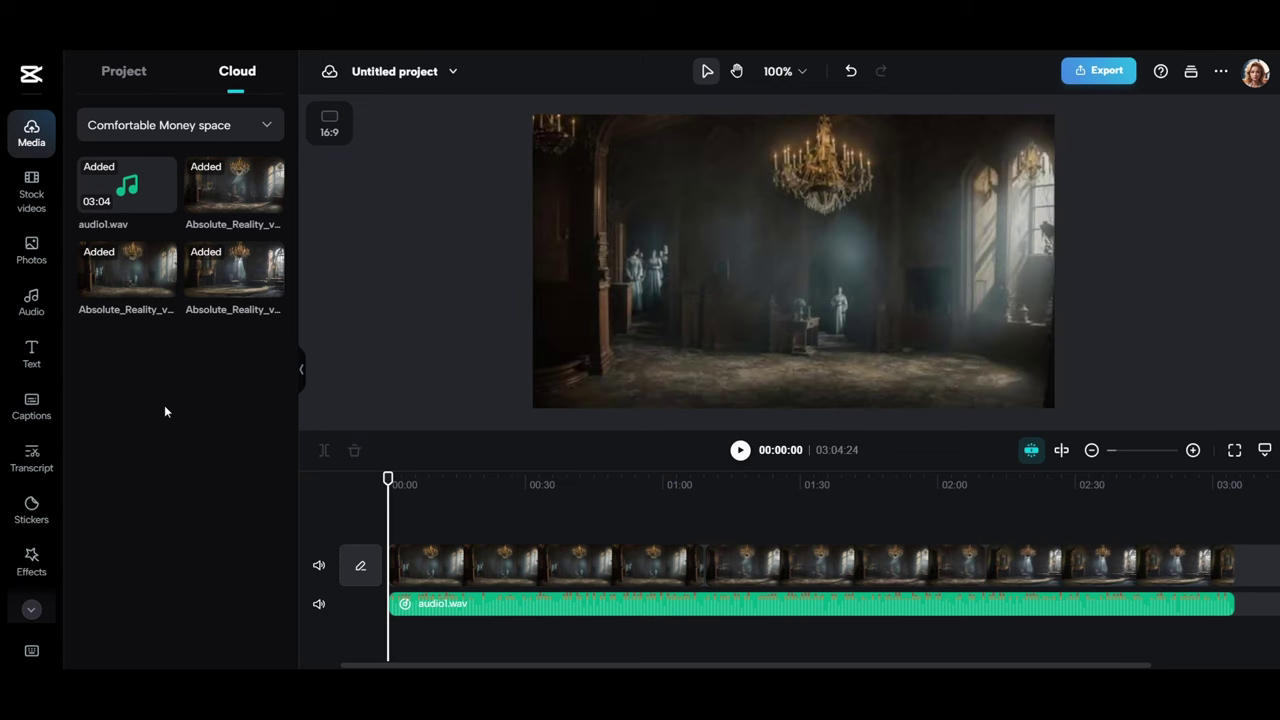
Generate auto captions from the voiceover.
left_click(31, 405)
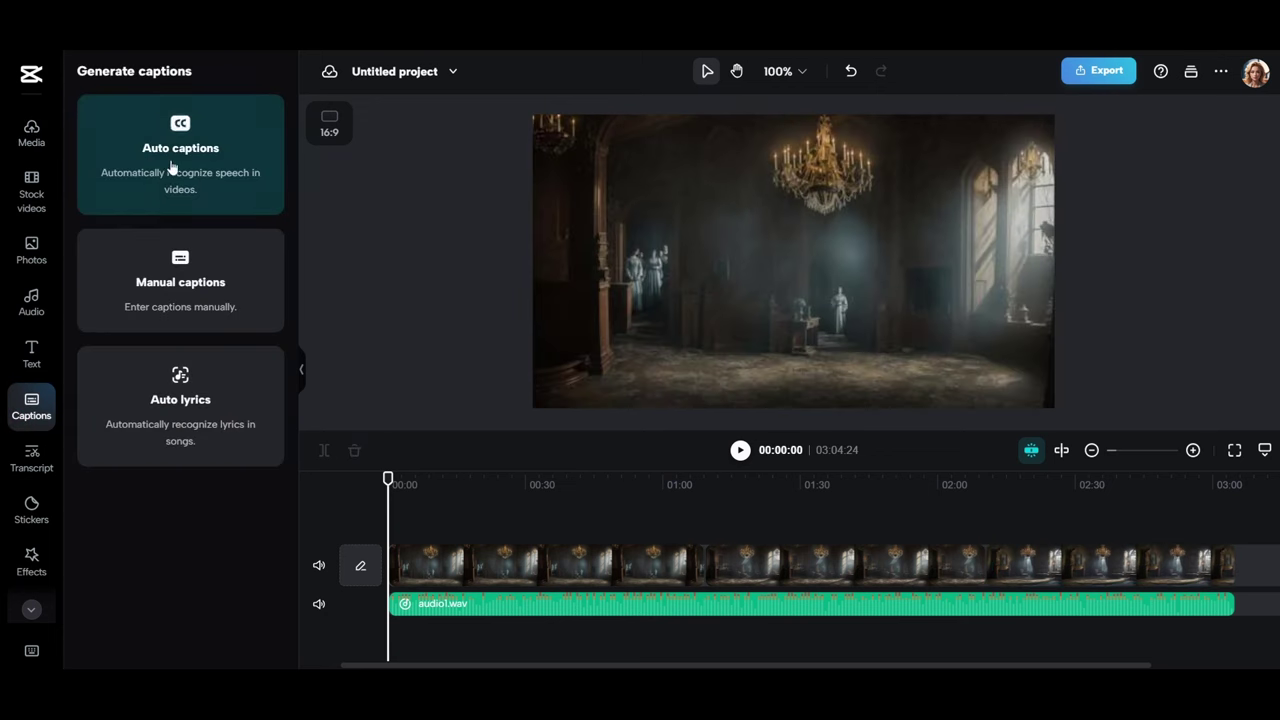
left_click(166, 172)
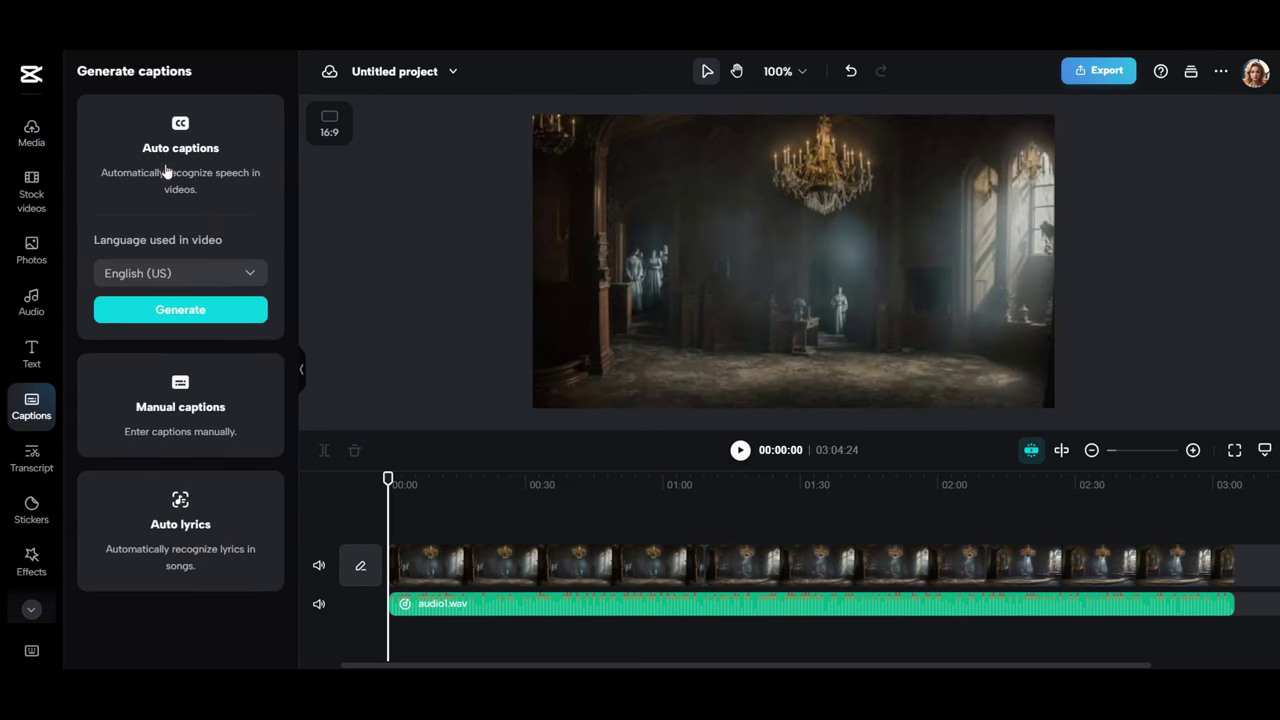
left_click(172, 311)
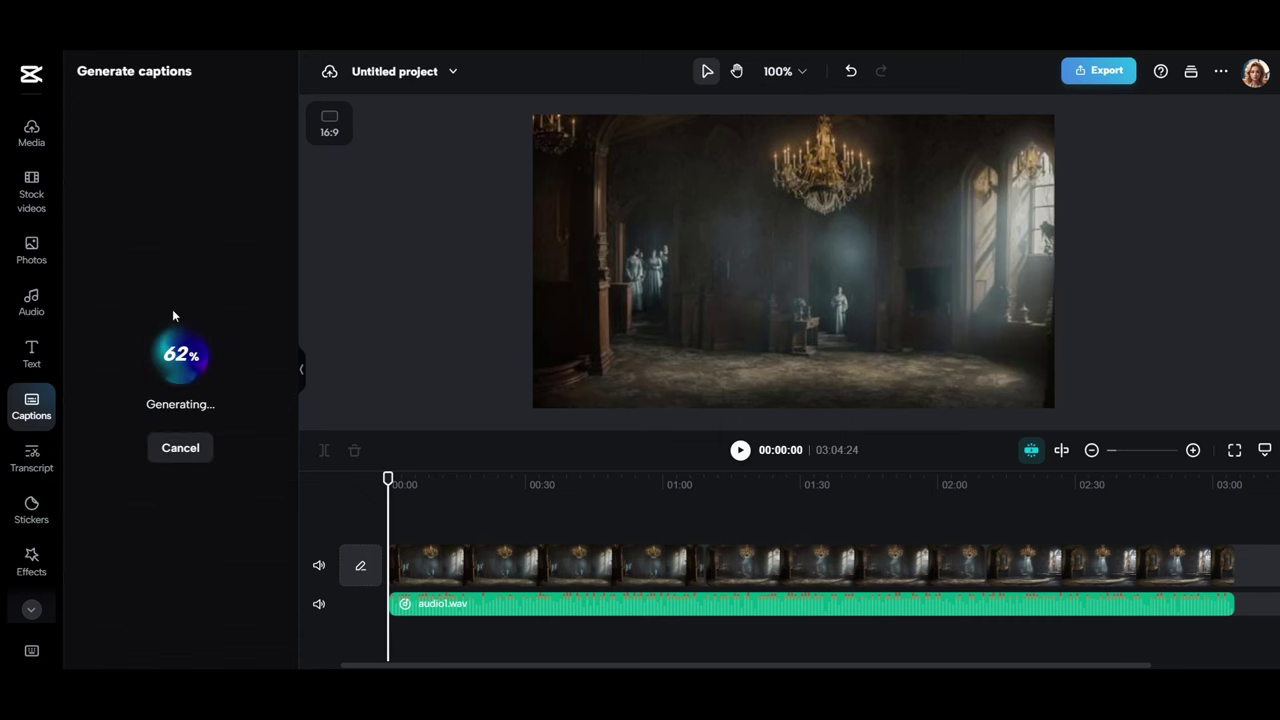
Style the captions at font size 9 with the black-background text preset.
left_click(419, 543)
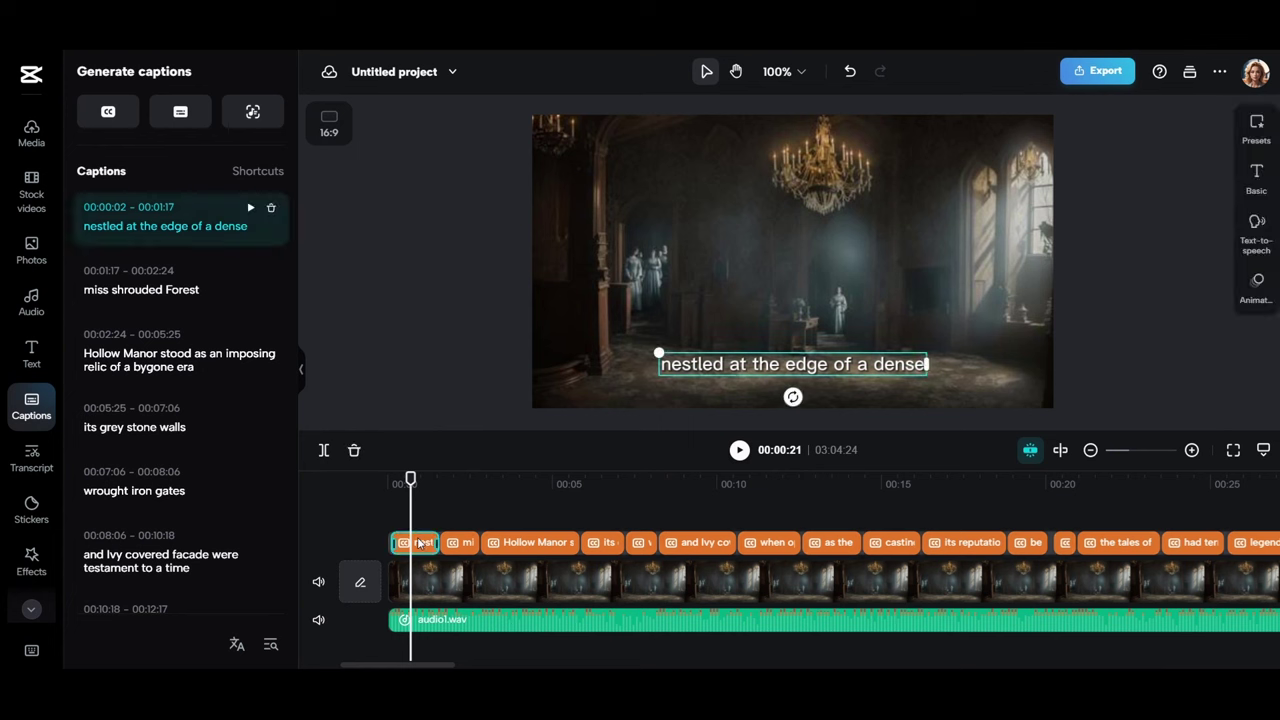
left_click(1256, 178)
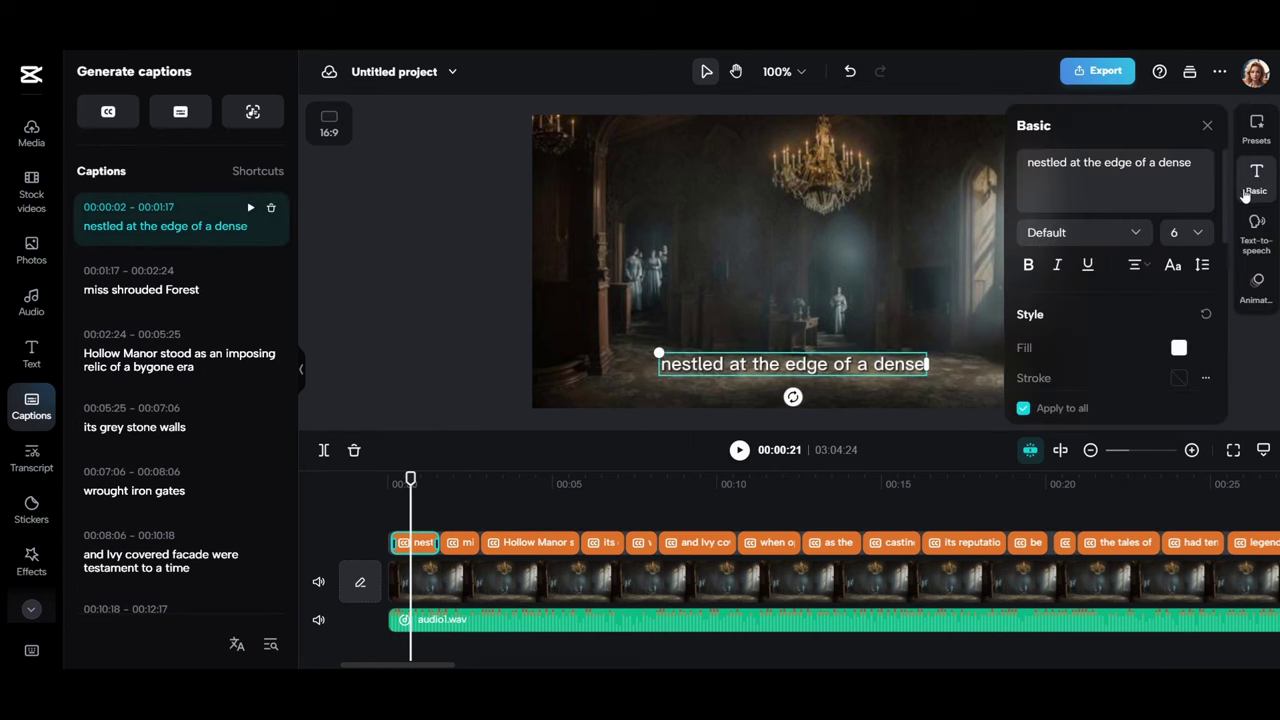
left_click(1122, 240)
scroll(1188, 326, "down", 5)
left_click(1138, 233)
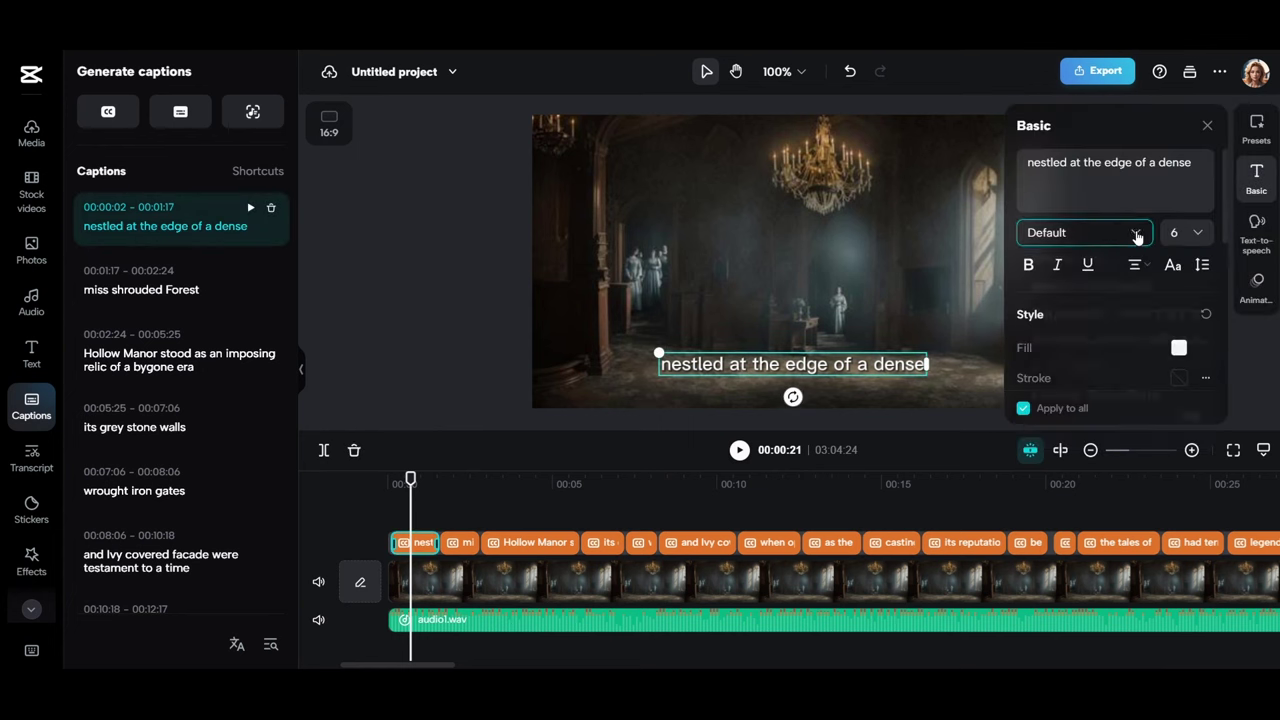
left_click(1186, 232)
left_click(1159, 388)
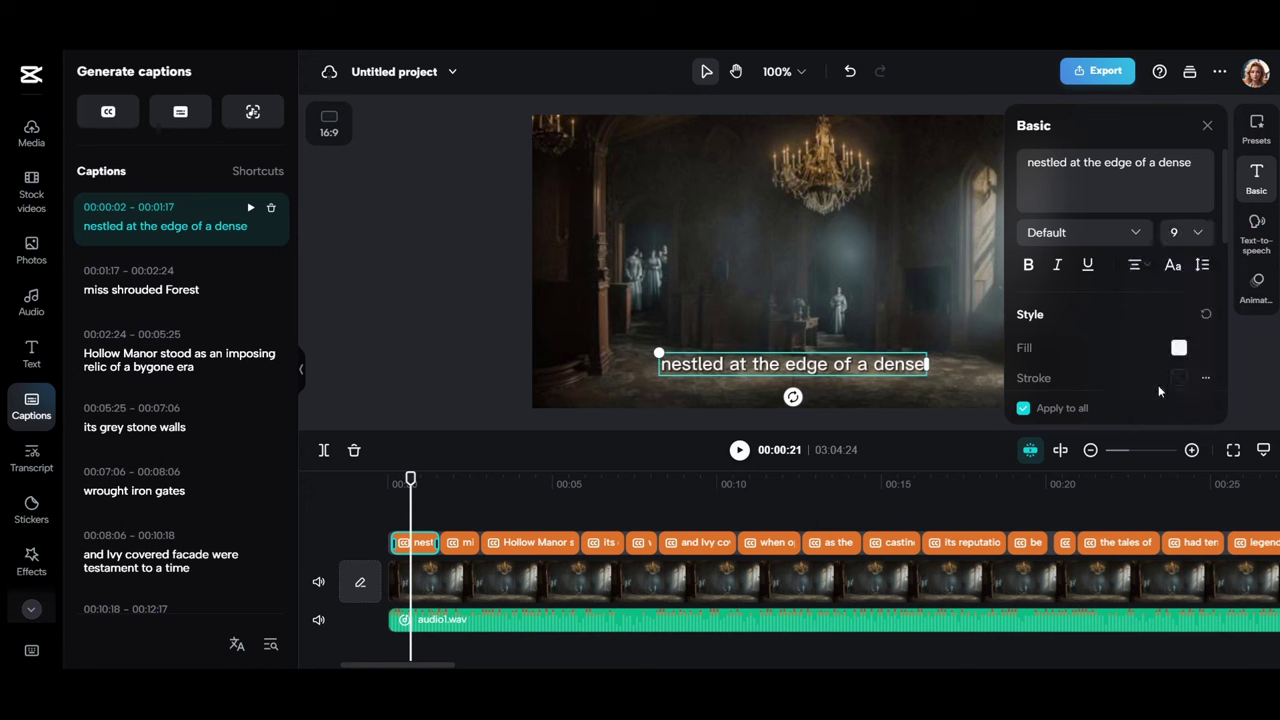
left_click(1256, 130)
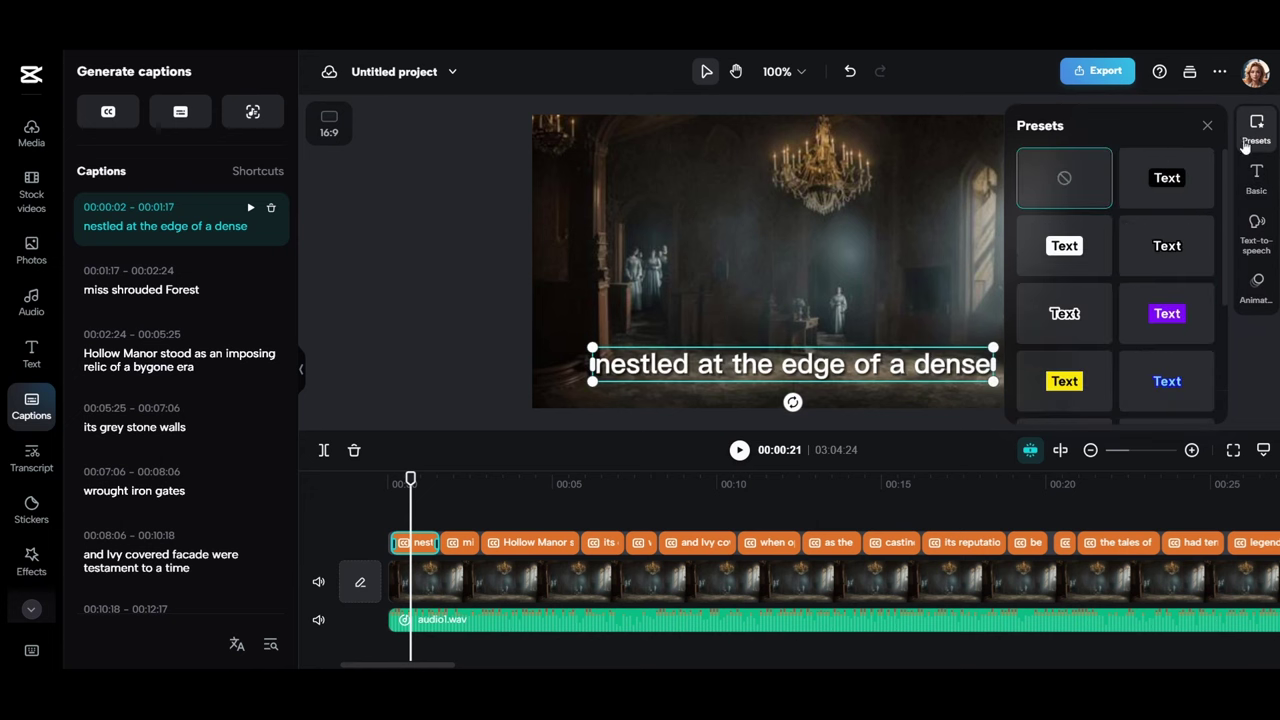
left_click(1167, 177)
left_click(1257, 180)
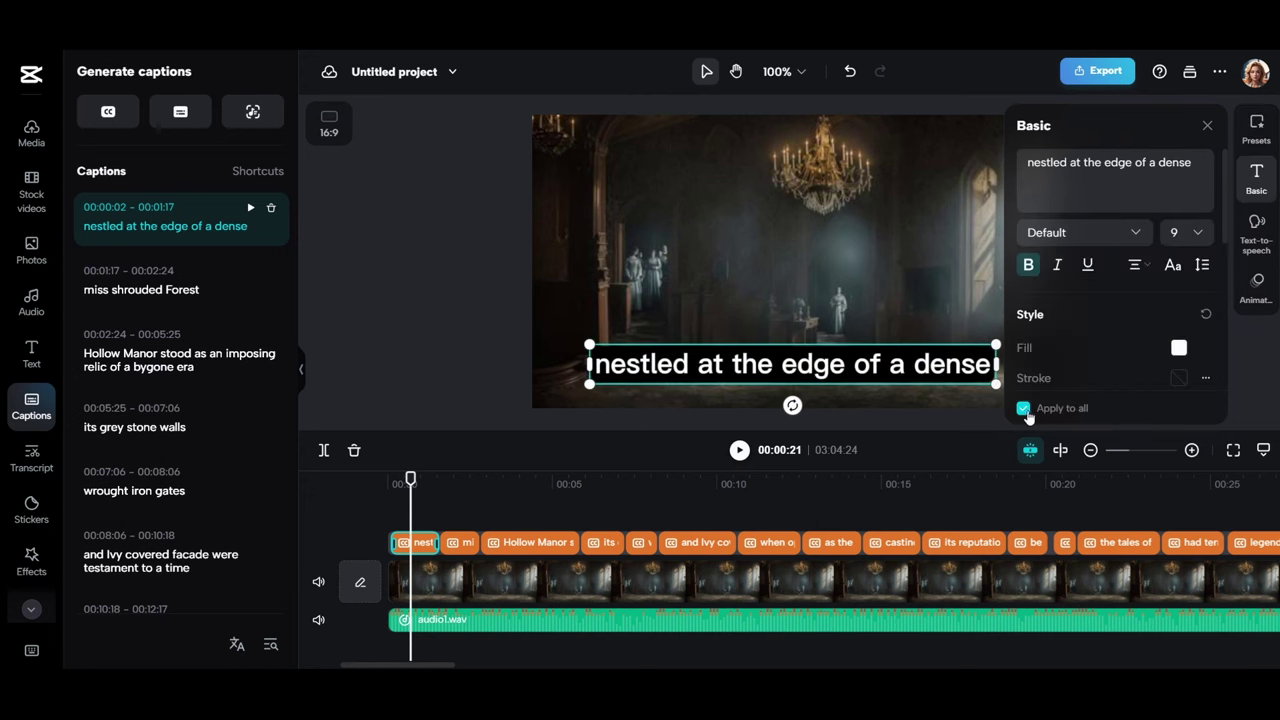
left_click(677, 456)
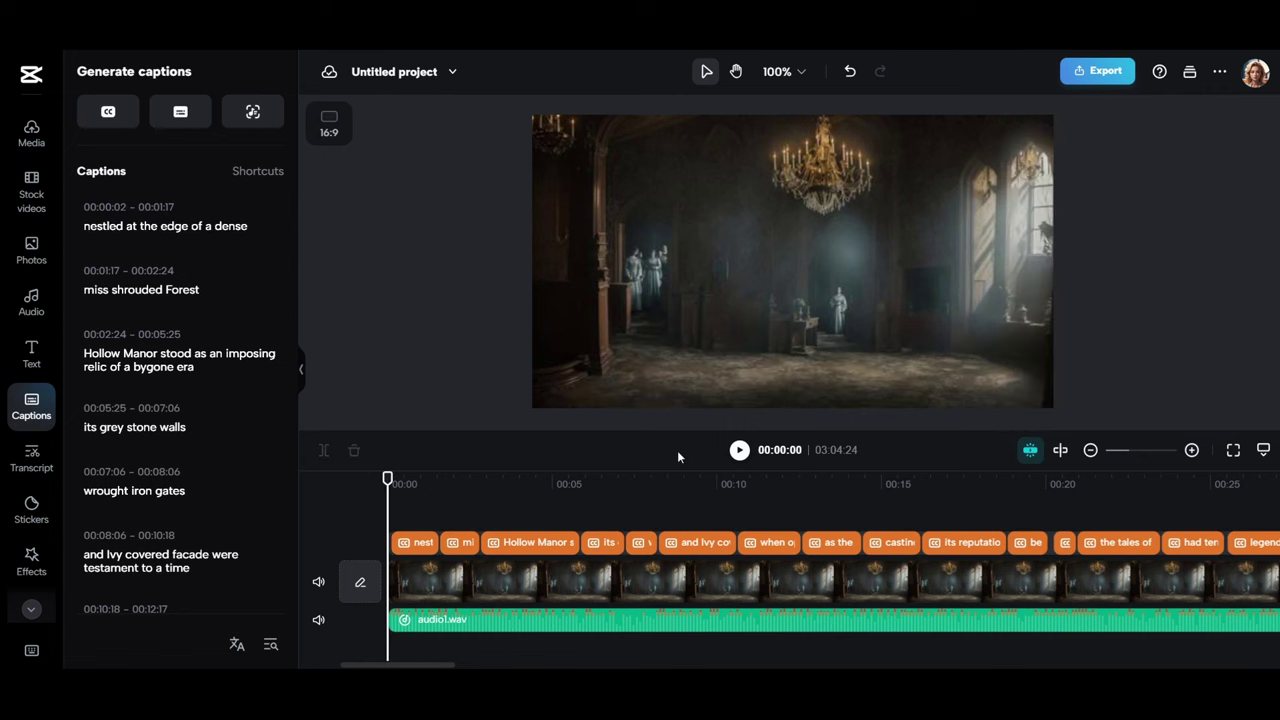
Play back the captioned manor video, jump to the caption start, and bring up Export options.
left_click(739, 450)
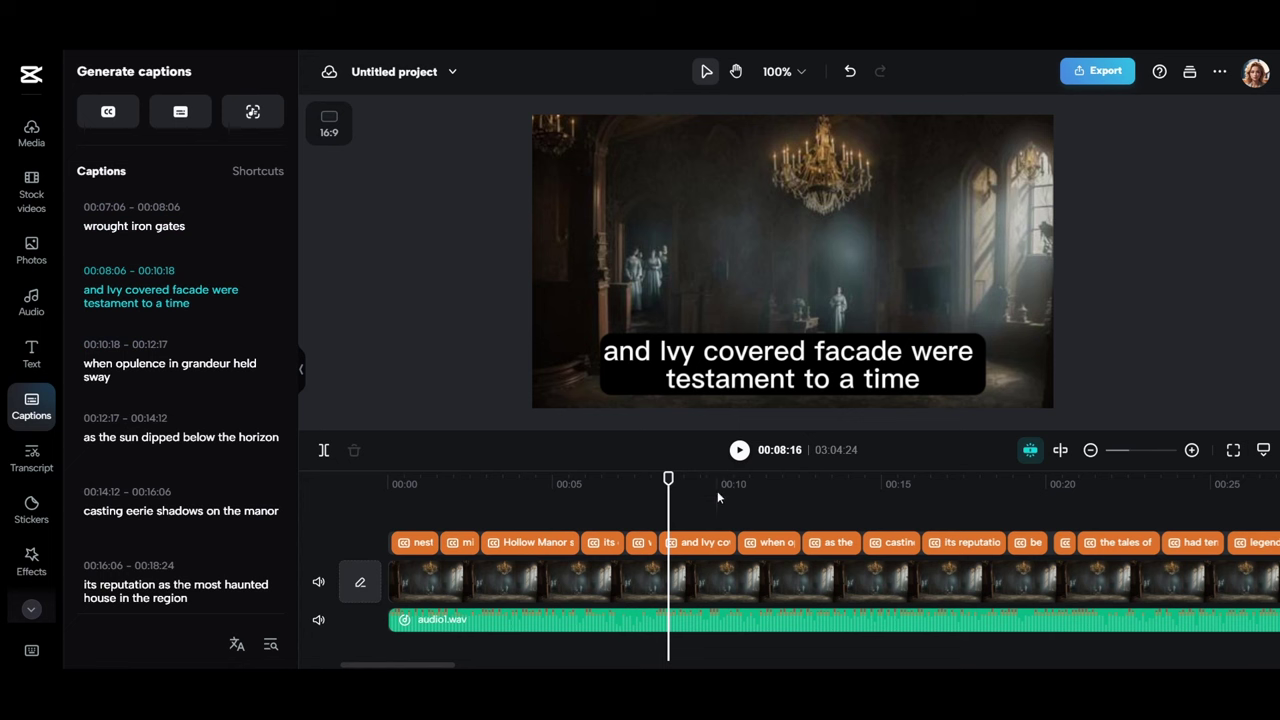
key("Up")
left_click(1097, 71)
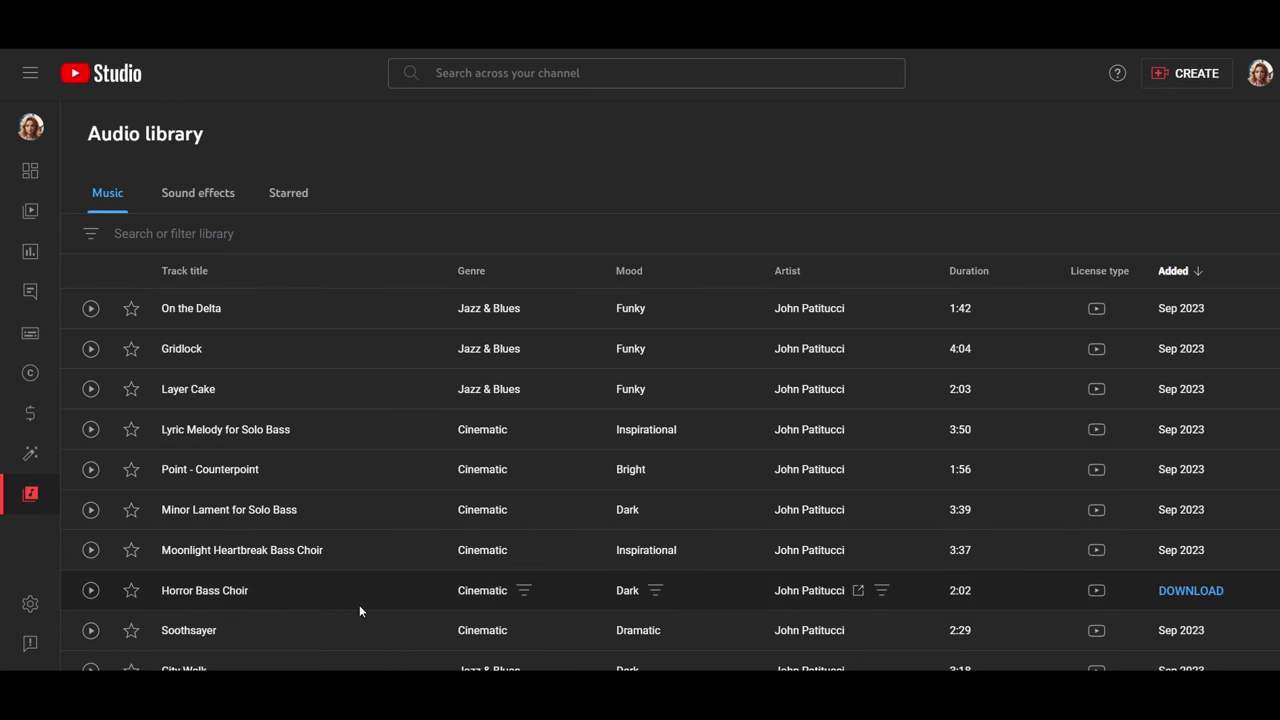
Filter the Audio library's music tracks by Genre.
left_click(120, 233)
left_click(171, 331)
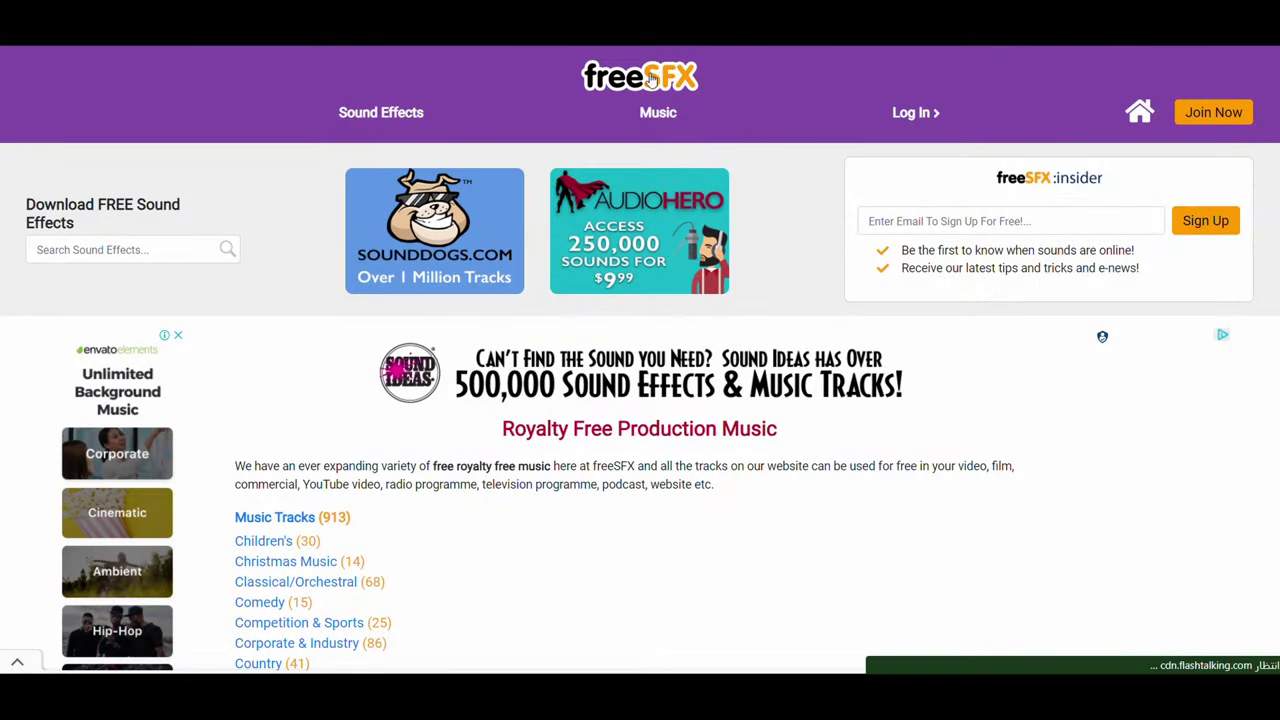
scroll(226, 100, "down", 5)
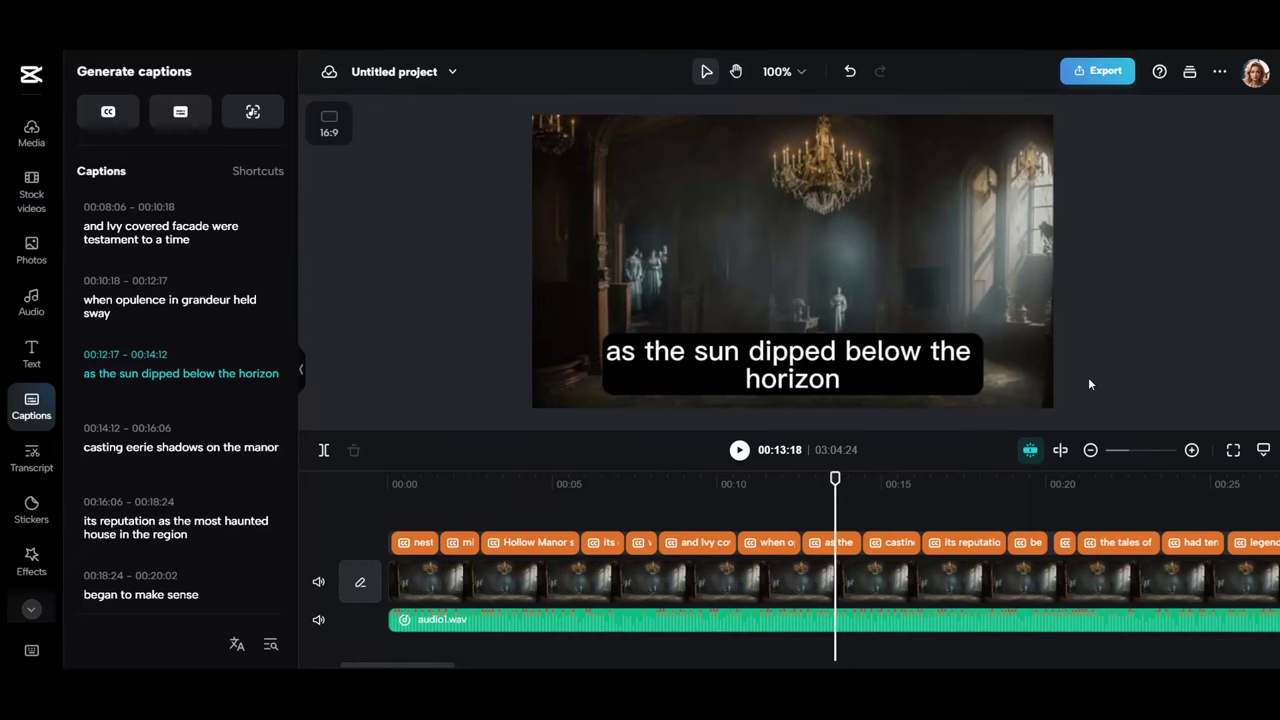
From Home, open the Comfortable Money space and display its contents as a list.
left_click(31, 75)
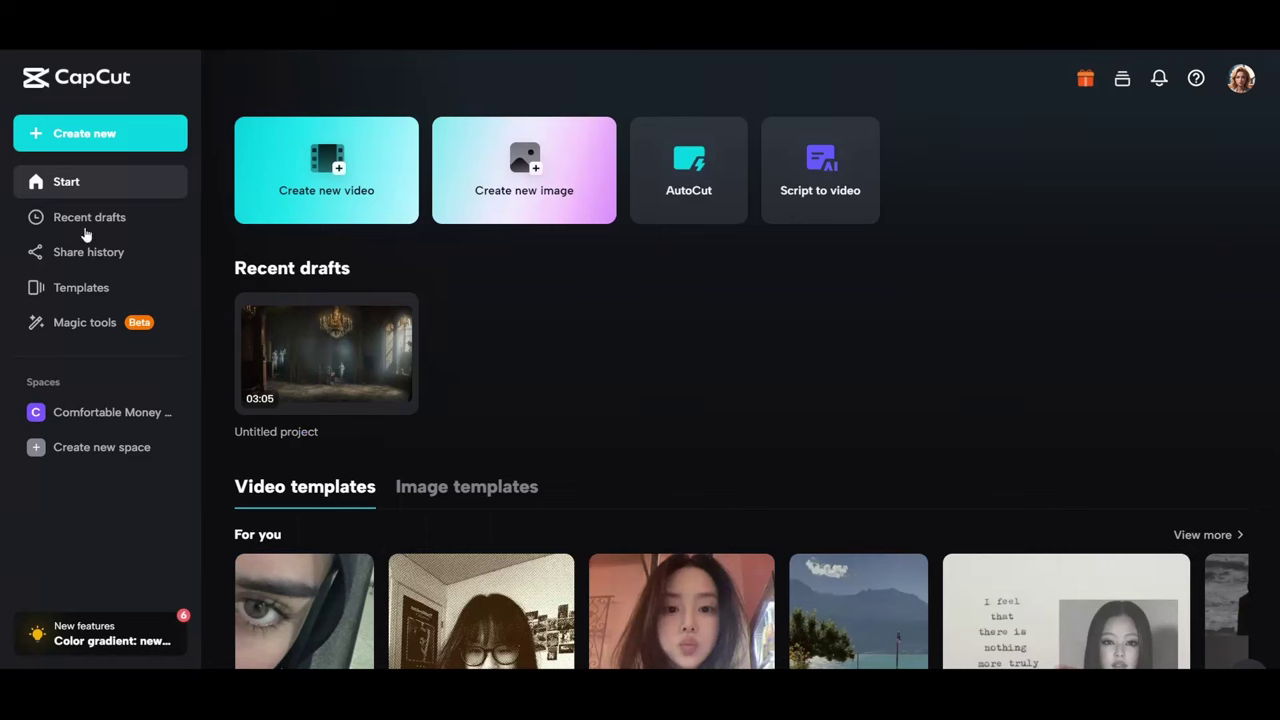
left_click(93, 414)
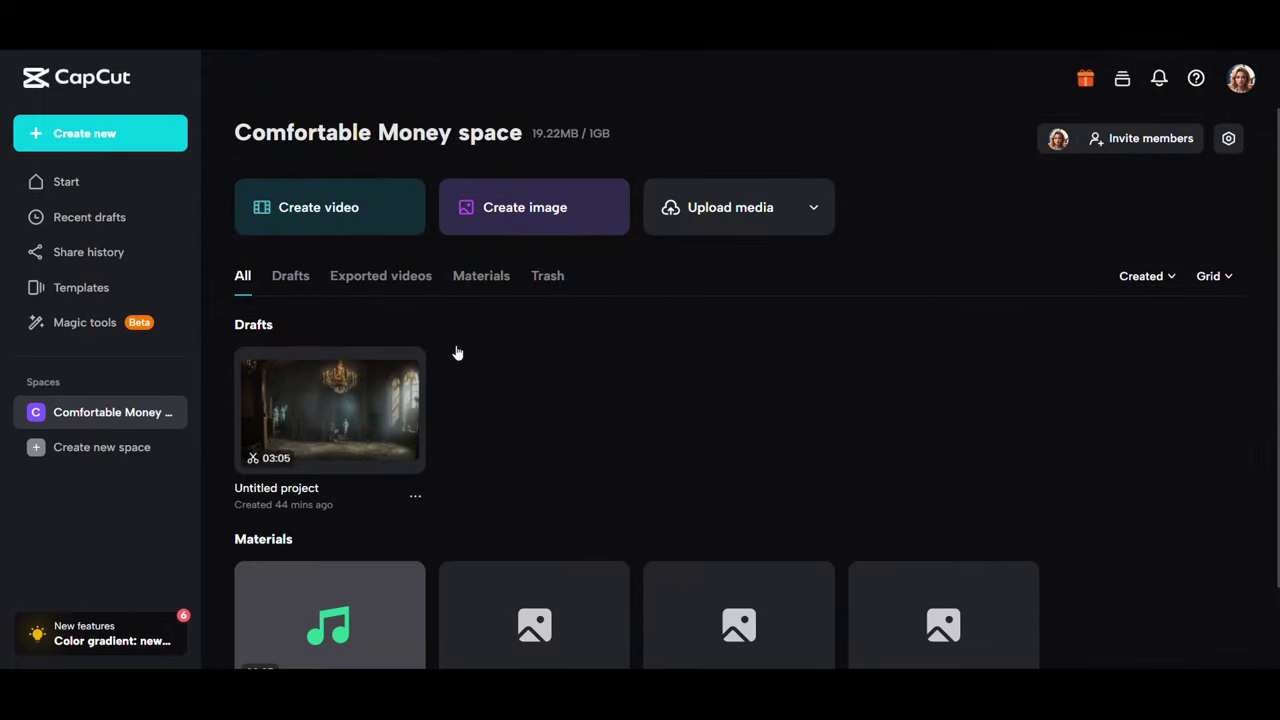
left_click(1207, 288)
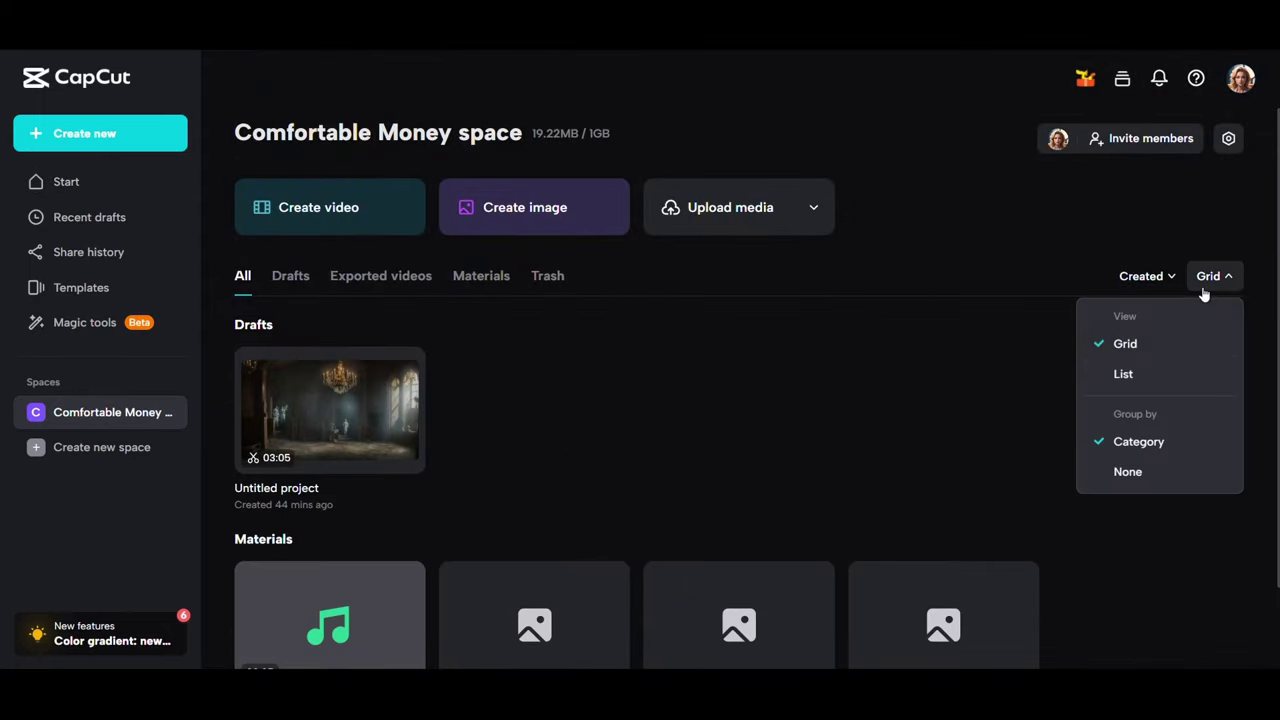
left_click(1145, 371)
Move the Untitled project, audio1.wav and three manor images to Trash.
left_click(223, 407)
left_click(223, 497)
left_click(223, 538)
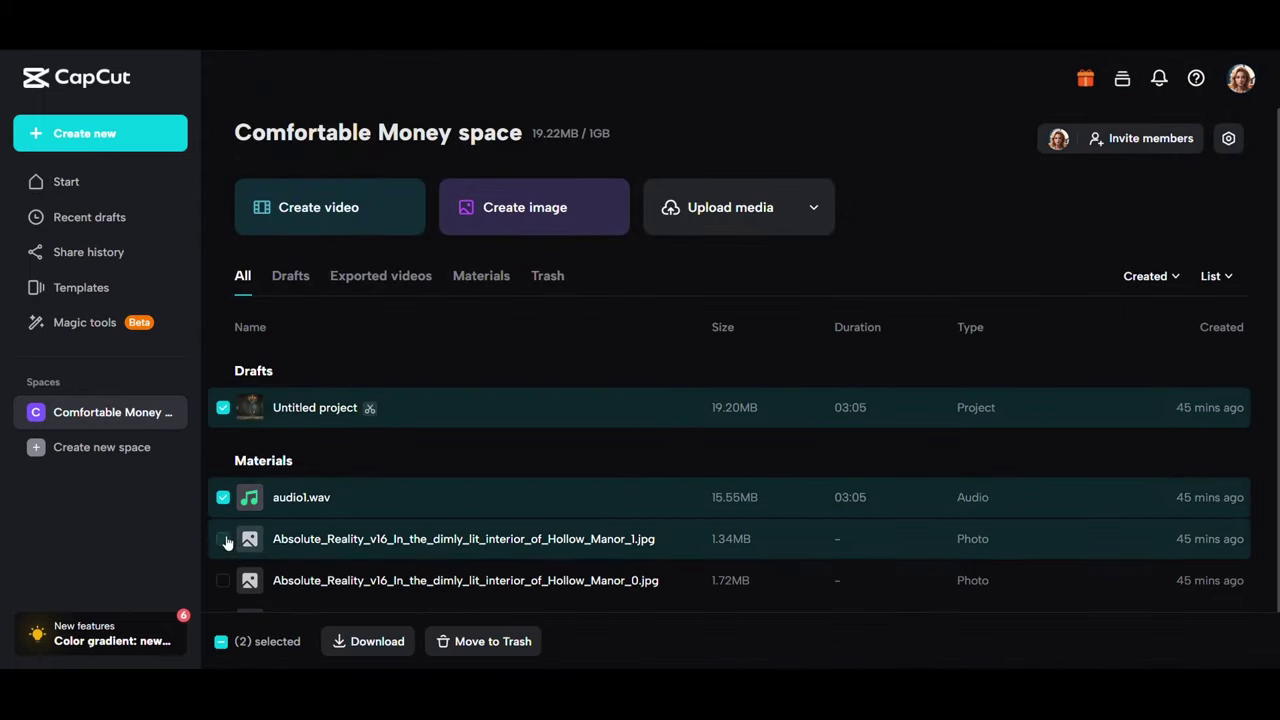
left_click(223, 580)
left_click(223, 612)
left_click(491, 641)
left_click(796, 399)
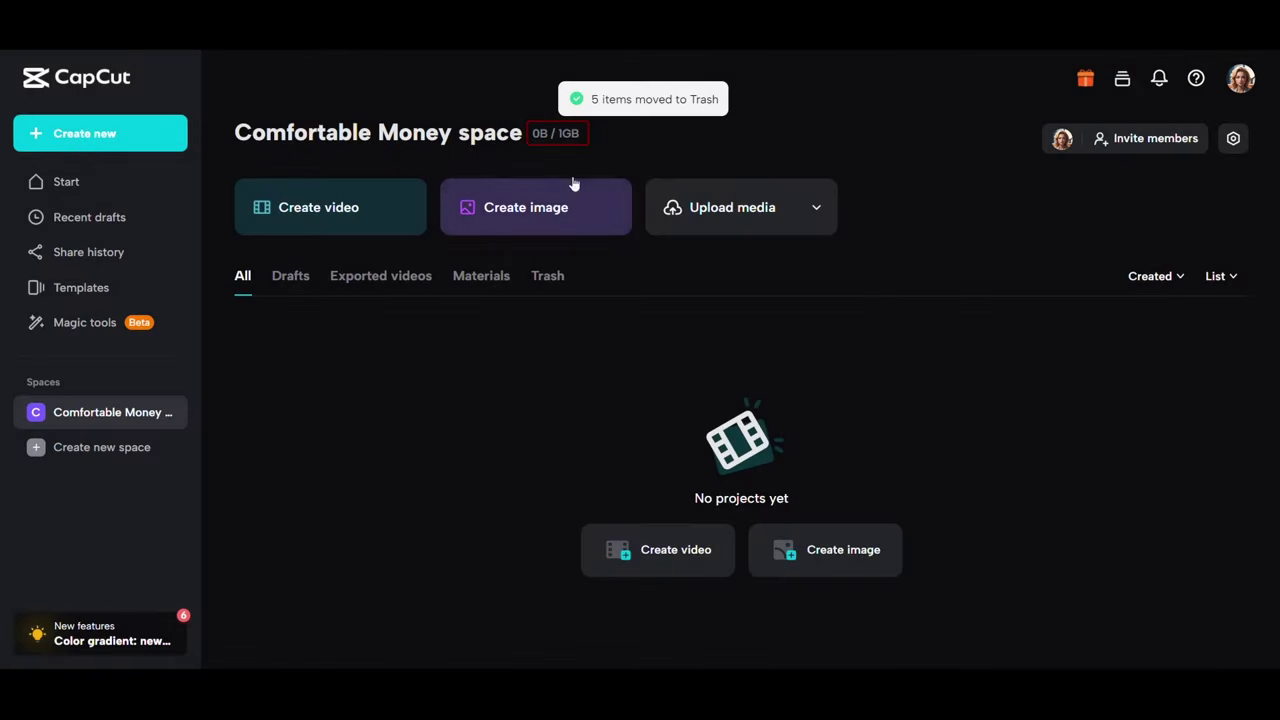
mouse_move(563, 143)
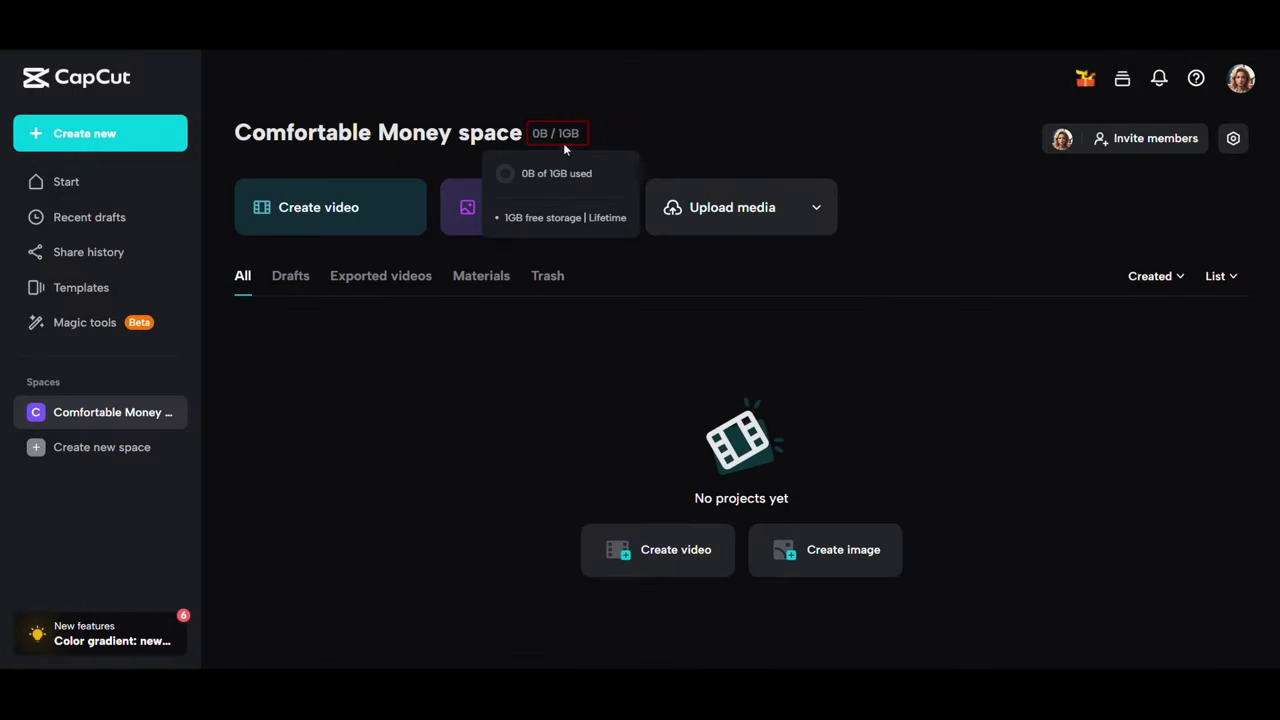